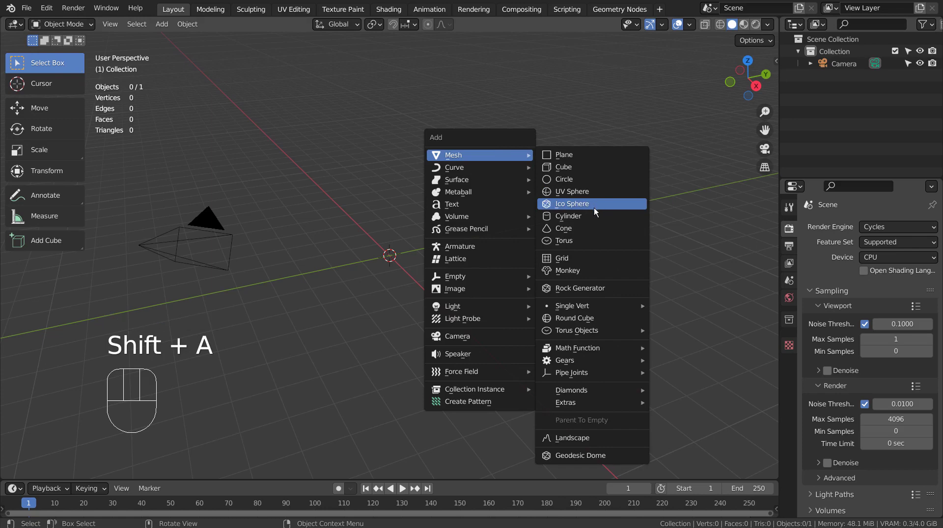
Add a cylinder mesh and poke its top face into triangular wedges
left_click(594, 216)
key("KP_7")
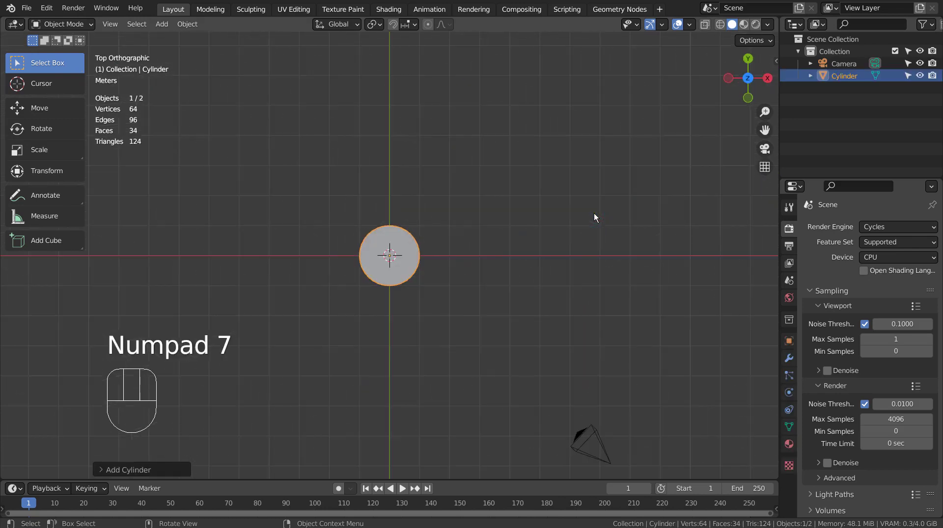
scroll(515, 238, "up", 3)
key("Tab")
key("3")
left_click(389, 256)
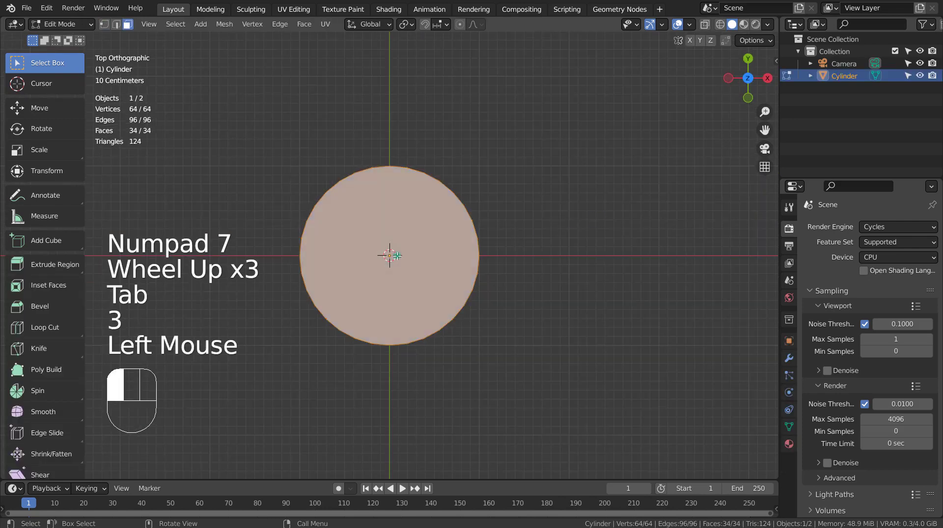
left_click(304, 25)
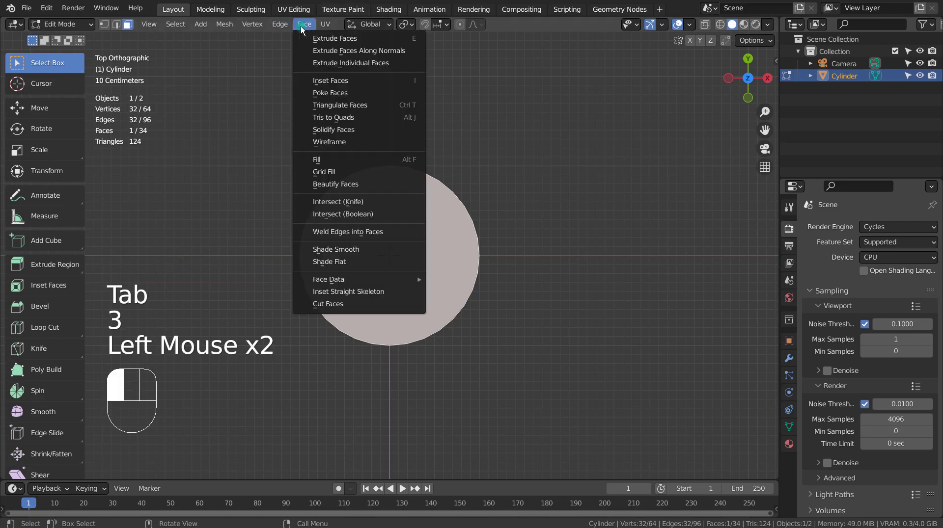
left_click(310, 92)
scroll(311, 89, "up", 2)
Extrude upward the nine top wedges lying between the positive X axis and just past the positive Y axis
left_click(622, 158)
key("c")
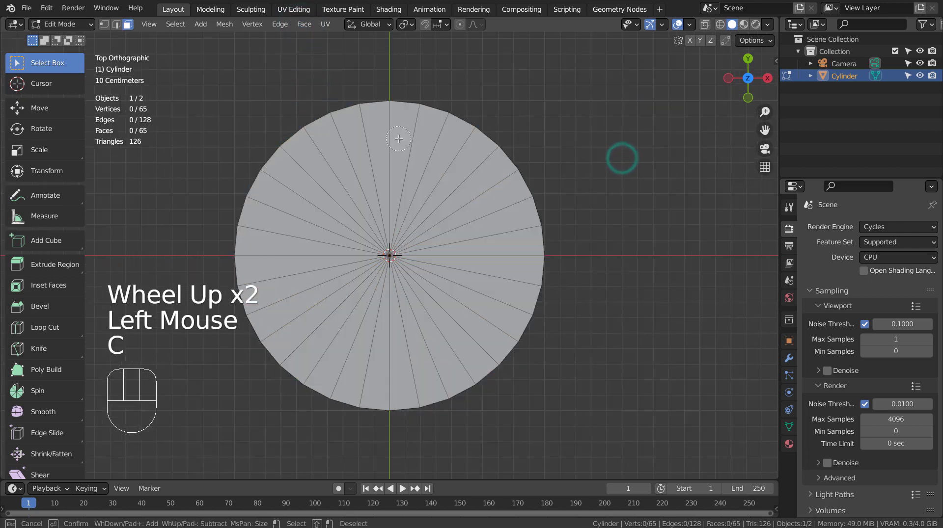
mouse_move(398, 139)
left_mouse_down()
mouse_move(388, 141)
mouse_move(467, 189)
mouse_move(486, 224)
left_mouse_up()
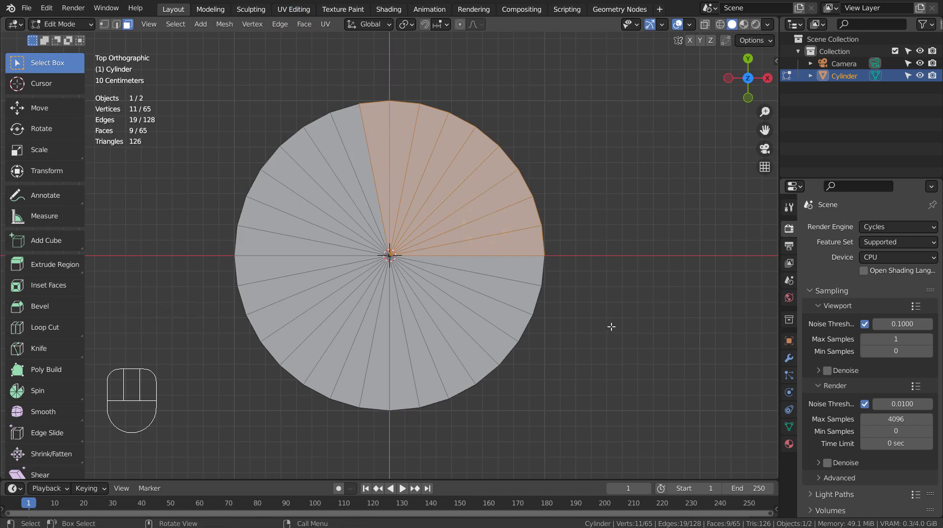
middle_click_drag(618, 291, 610, 226)
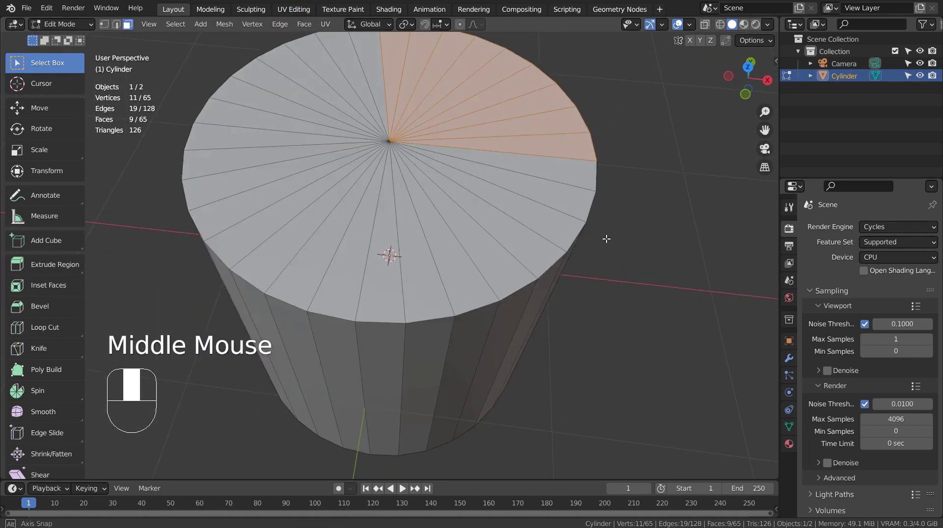
key("e")
key("ctrl")
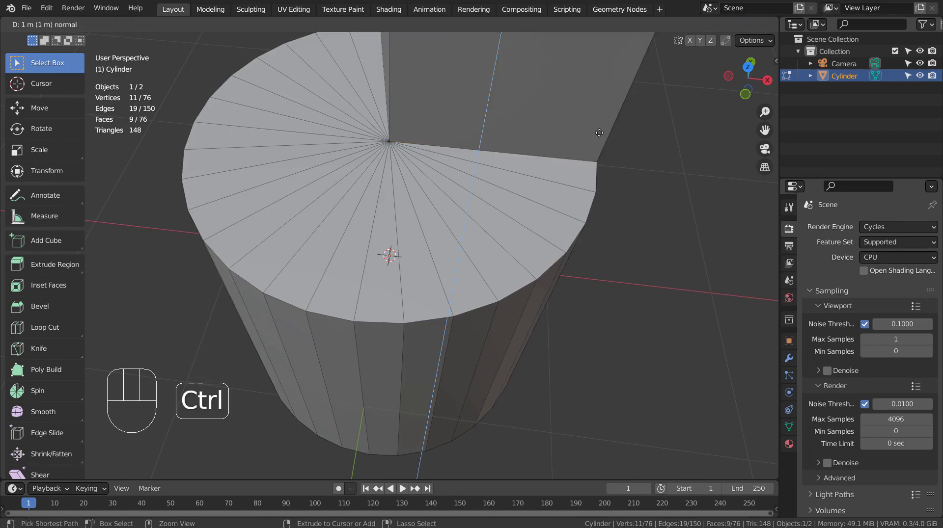
left_click(601, 151)
Lower the extruded sector's top faces so that it rises only slightly above the cylinder top
key("KP_1")
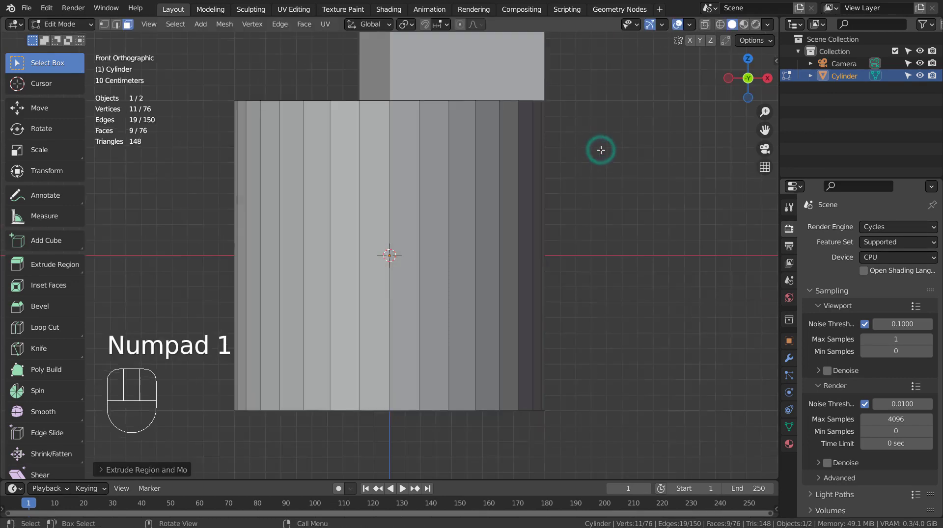
middle_click_drag(663, 178, 650, 328, "shift")
key("g")
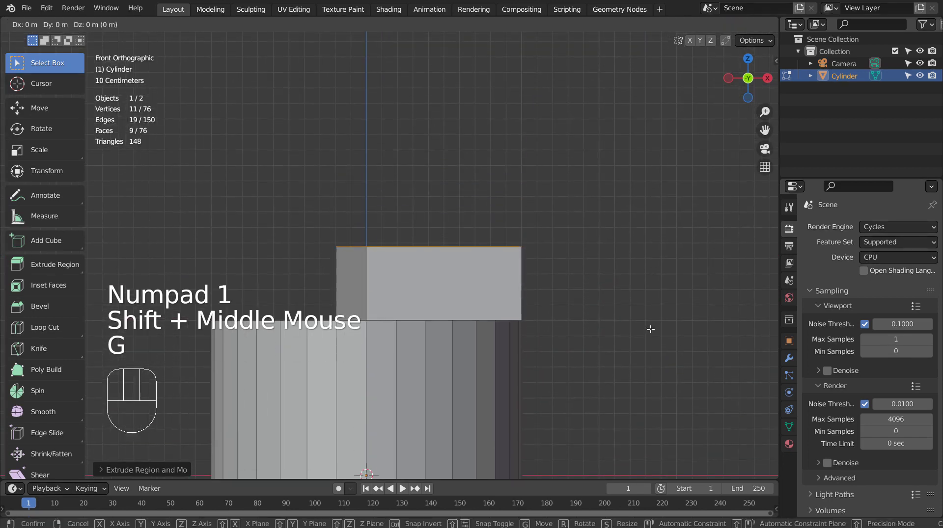
left_click(646, 369)
Select the ten neighbouring wedges on the front side of the cylinder top and extrude them up about 0.4 m
middle_click_drag(646, 373, 627, 309)
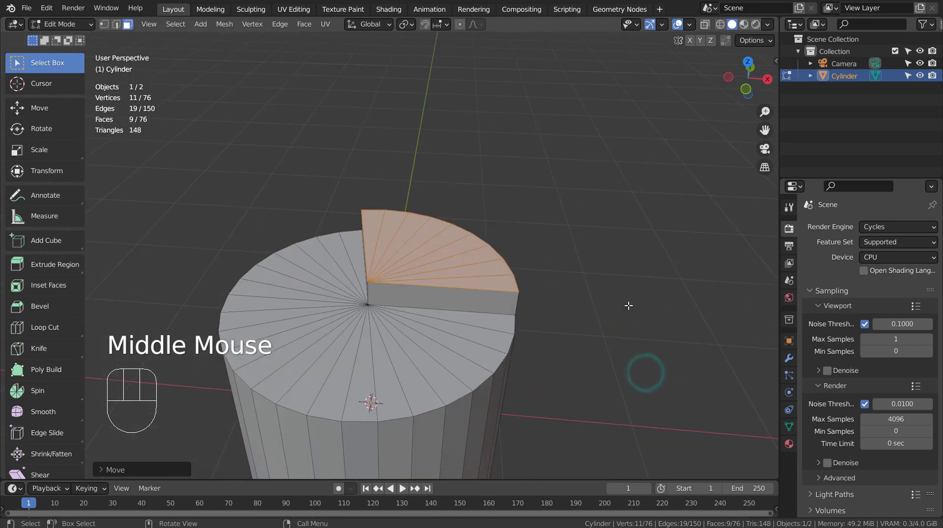
left_click(621, 322)
key("c")
left_click_drag(506, 325, 344, 367)
right_click(425, 359)
key("KP_1")
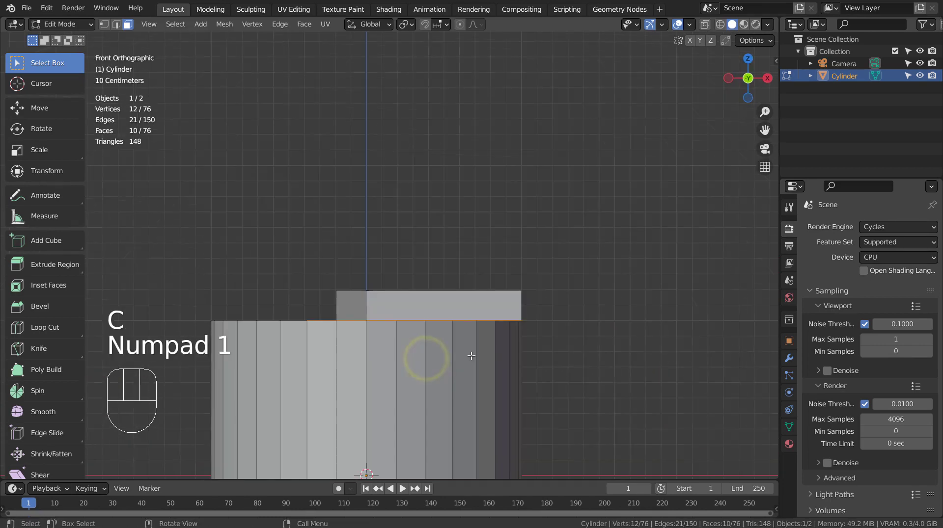
key("e")
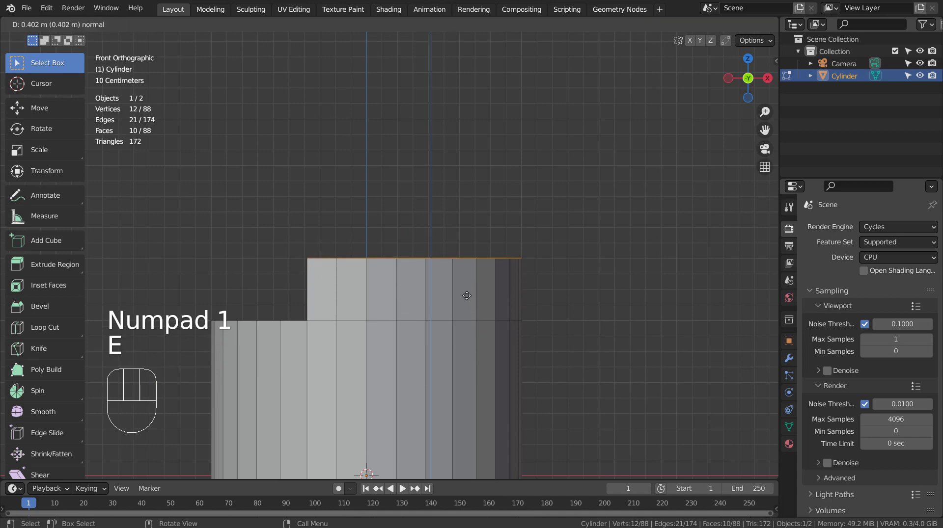
left_click(466, 296)
Select the 13 remaining top wedges and extrude them up about 0.59 m
middle_click_drag(467, 296, 554, 320)
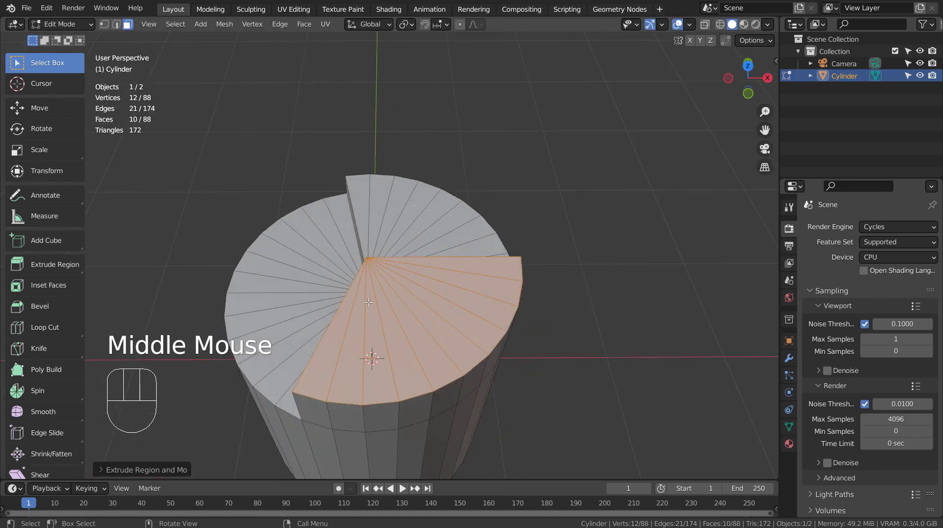
middle_click_drag(369, 302, 525, 283)
left_click(682, 300)
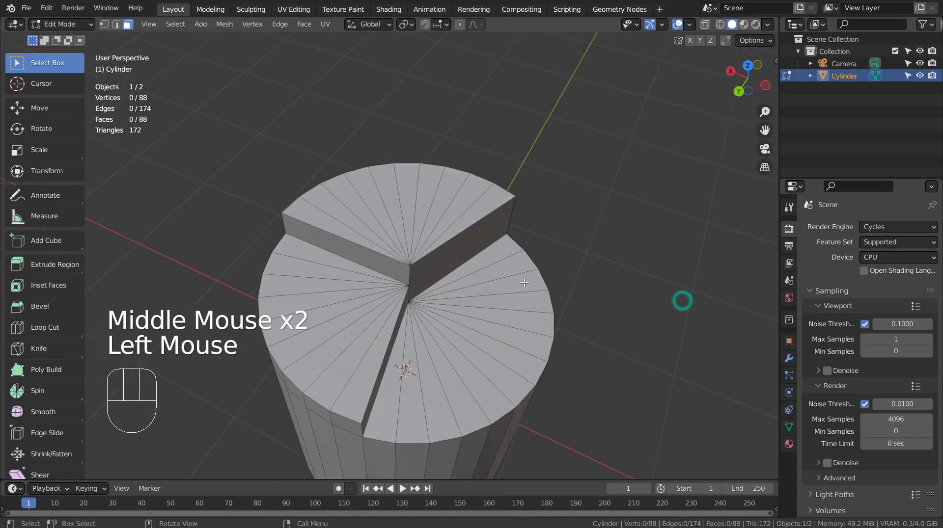
key("c")
mouse_move(495, 265)
left_mouse_down()
mouse_move(459, 380)
mouse_move(399, 388)
left_mouse_up()
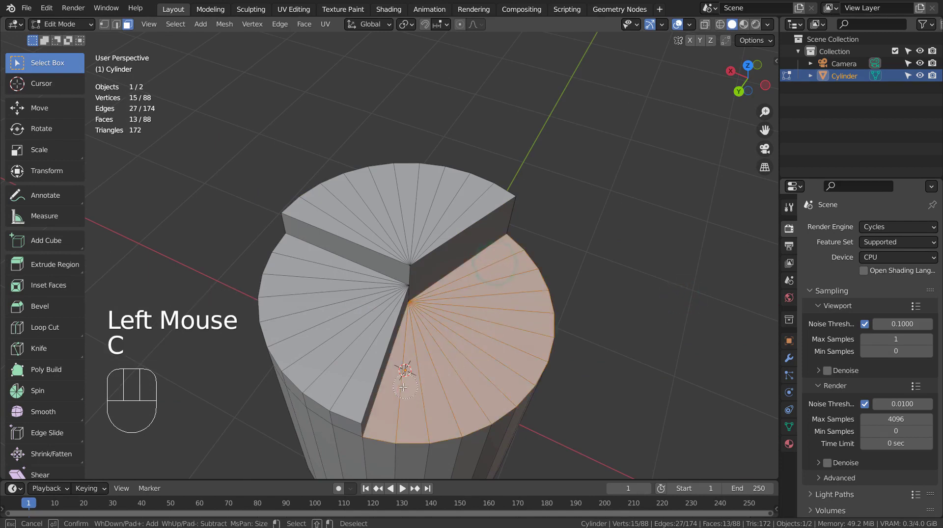
right_click(398, 389)
key("KP_1")
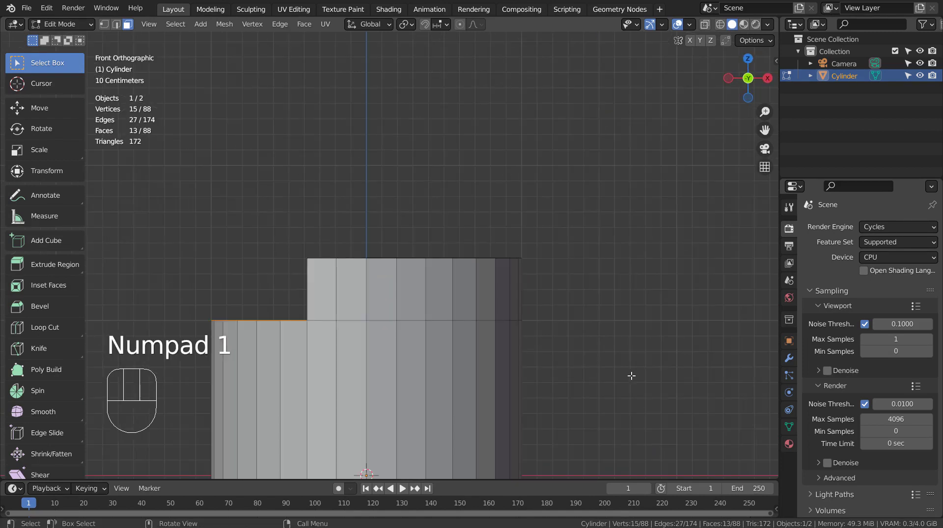
key("e")
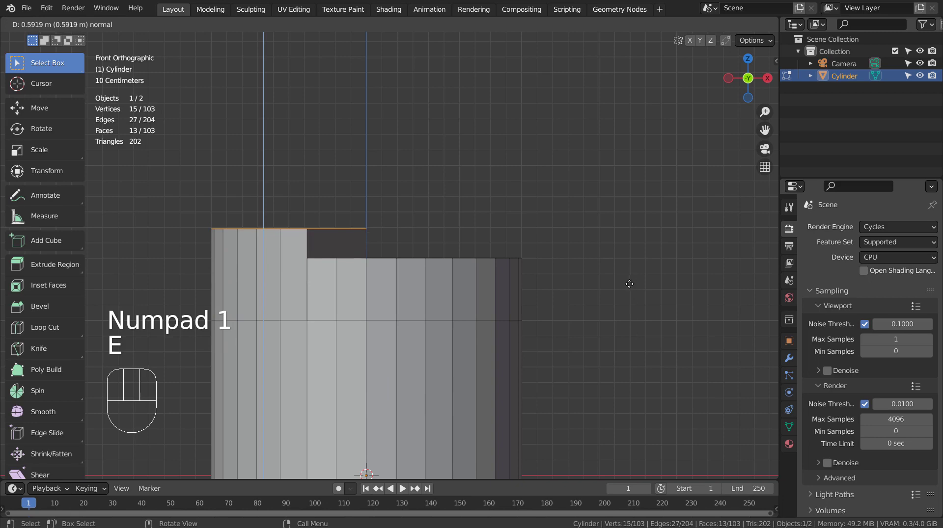
left_click(628, 282)
Select the top wedges and outer side faces of the lowest slice
middle_click_drag(503, 210, 572, 315)
key("Tab")
scroll(573, 315, "down", 2)
scroll(573, 317, "down", 1)
key("Tab")
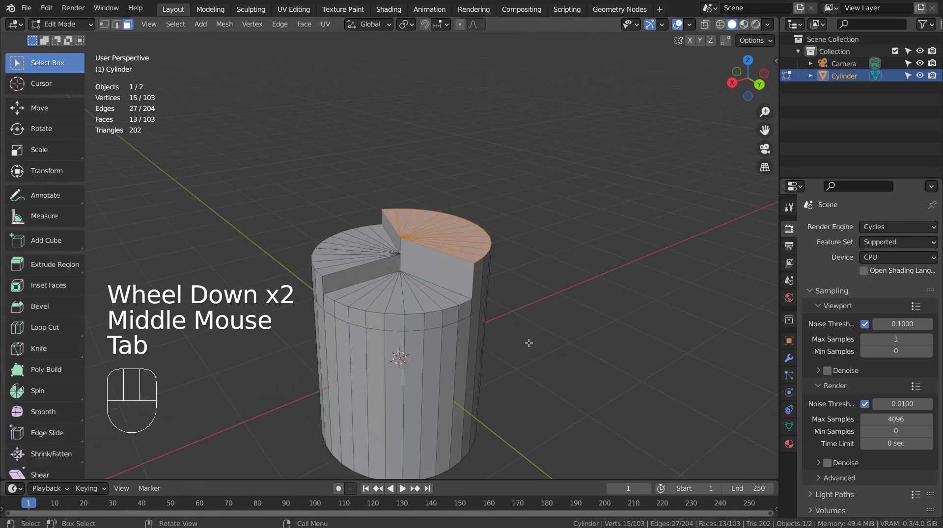
left_click(574, 332)
key("c")
mouse_move(458, 311)
left_mouse_down()
mouse_move(352, 312)
mouse_move(366, 343)
left_mouse_up()
right_click(389, 339)
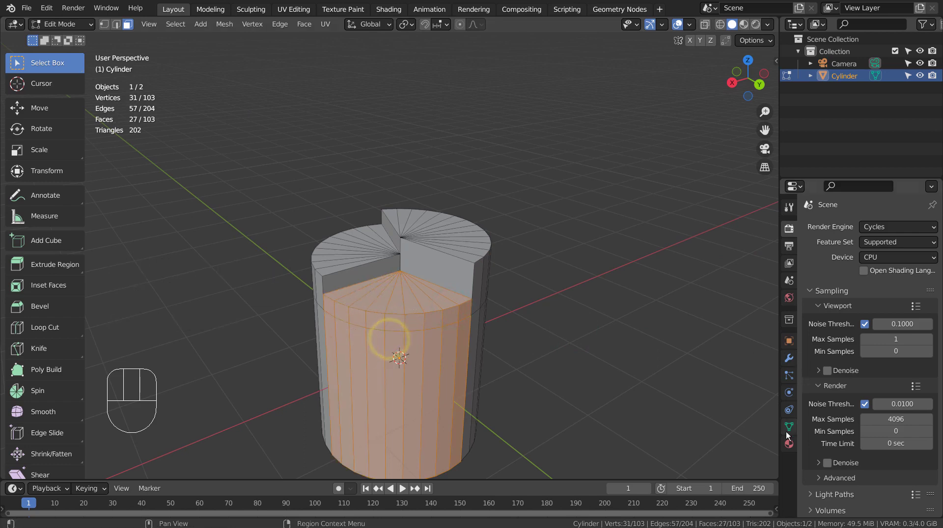
Create a first material on the cylinder and set its base color to red
left_click(788, 444)
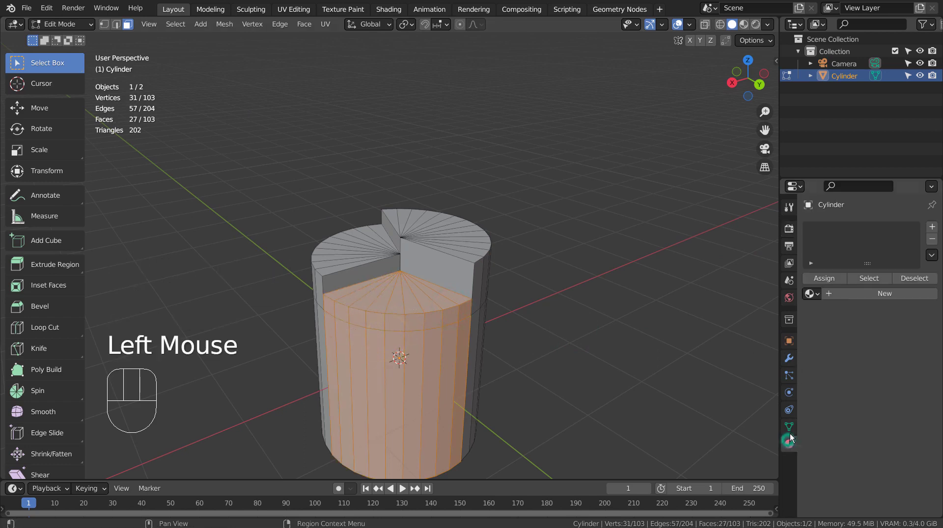
left_click(931, 228)
left_click(864, 294)
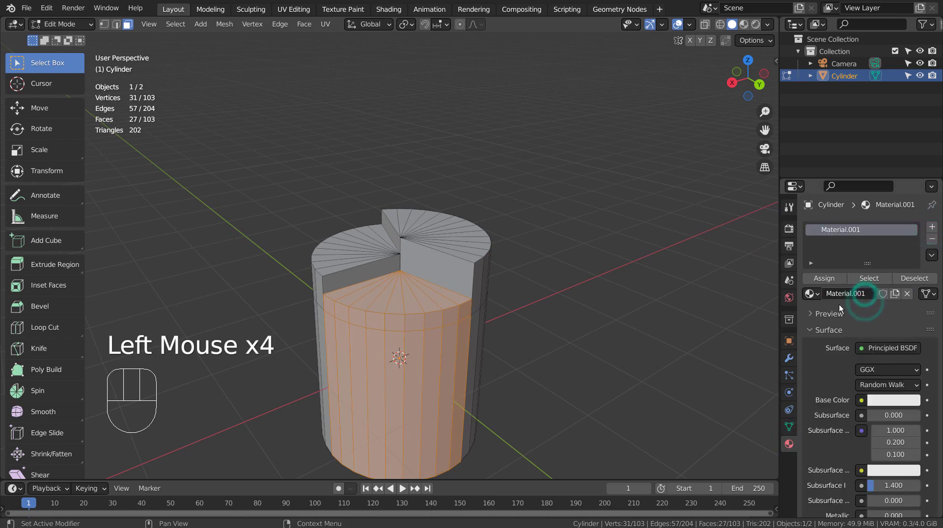
left_click(874, 399)
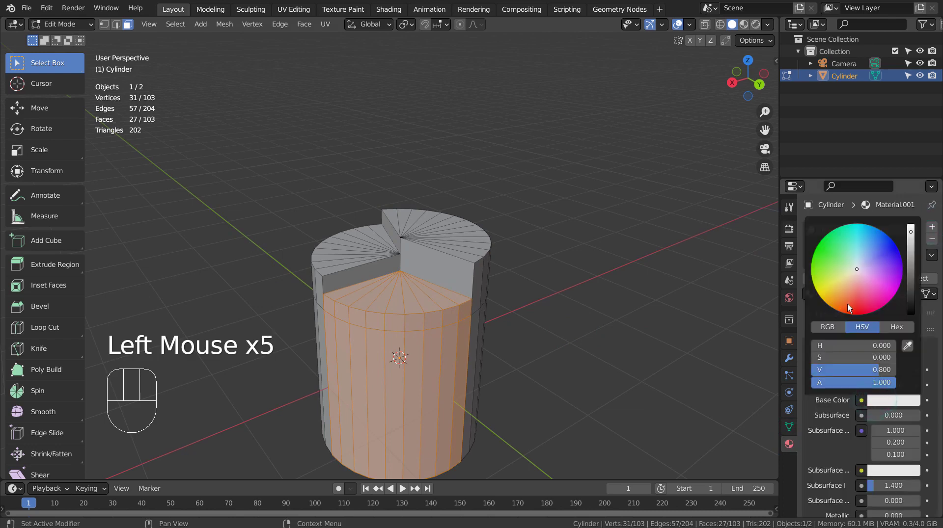
left_click(855, 306)
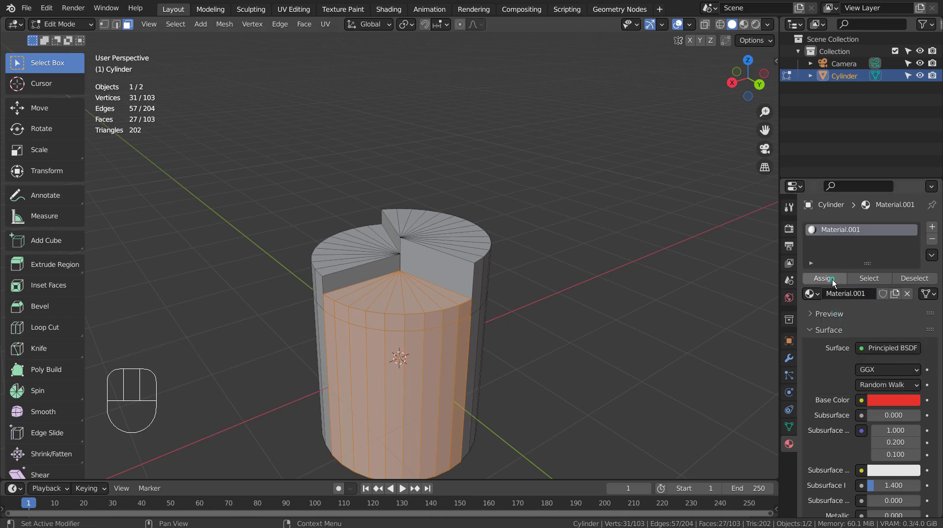
Assign the red material to the selected slice and display the model in Material Preview shading
left_click(833, 270)
key("Tab")
left_click(742, 25)
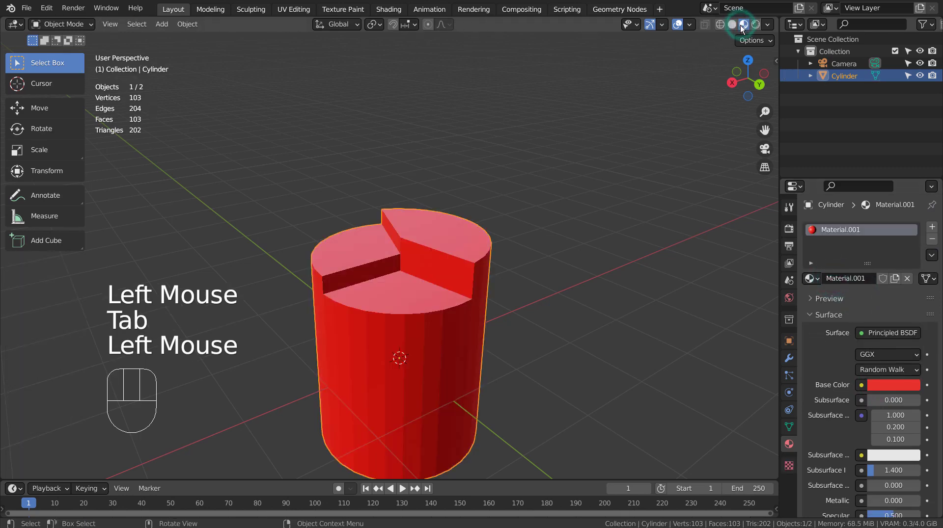
Add a second material to the cylinder and set its base color to green
left_click(932, 228)
left_click(863, 301)
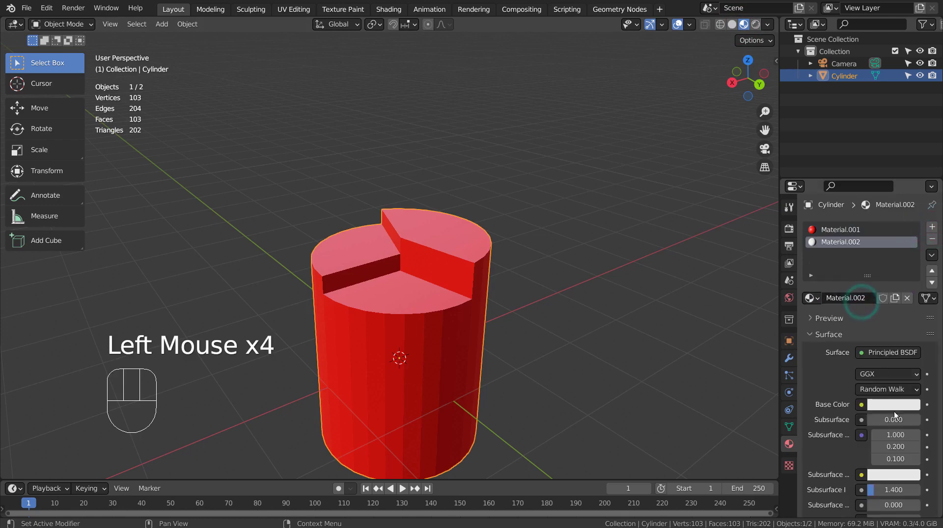
left_click(889, 406)
left_click(819, 252)
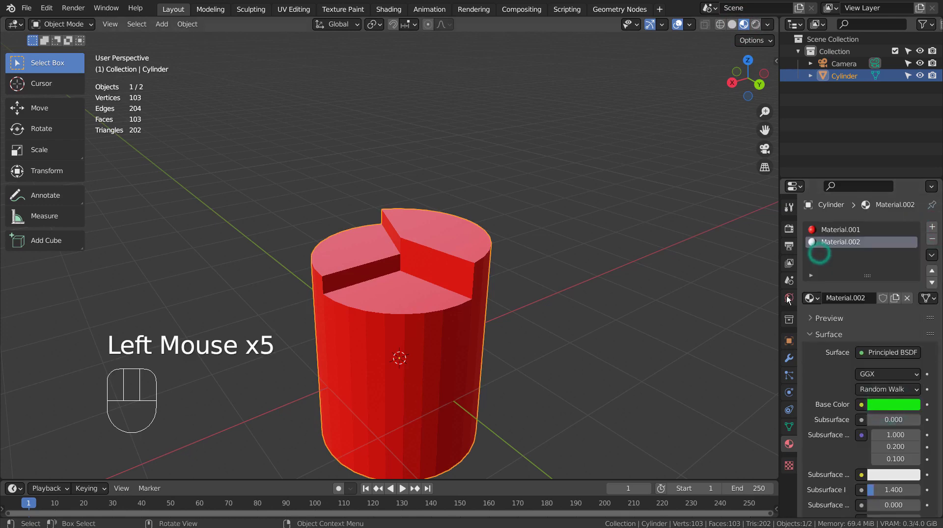
Assign the green material to the selected faces of the lowest slice
key("Tab")
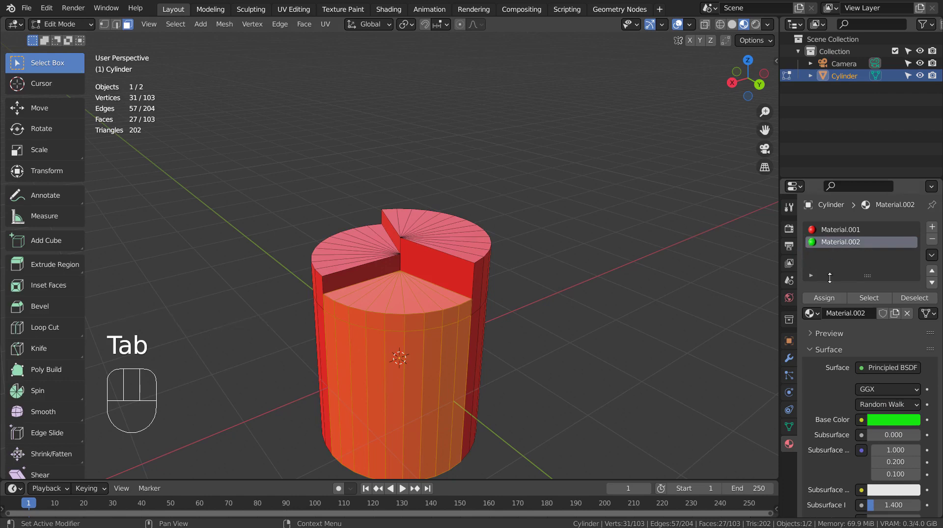
left_click(824, 298)
key("Tab")
middle_click(538, 372)
mouse_move(537, 372)
middle_mouse_down()
mouse_move(599, 354)
mouse_move(454, 361)
mouse_move(583, 364)
mouse_move(550, 359)
middle_mouse_up()
Delete the sliced cylinder from the scene
left_click(454, 332)
key("x")
left_click(454, 332)
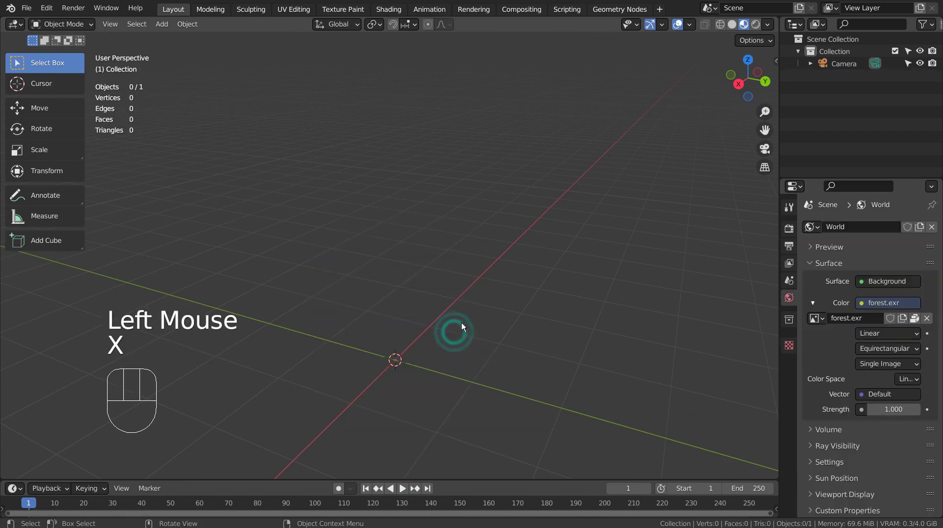
Add a plane at the origin and merge all its vertices at center into a single vertex
middle_click_drag(349, 279, 397, 305)
key("KP_7")
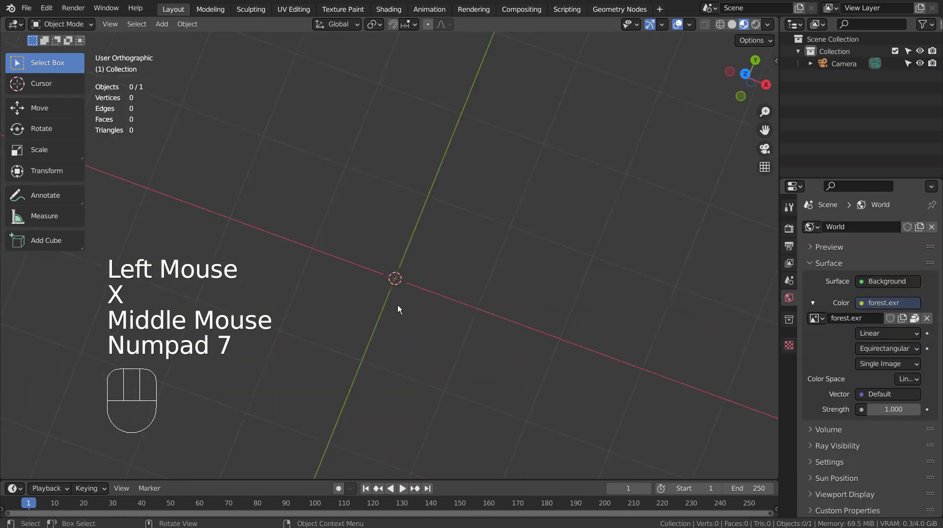
key("shift+a")
mouse_move(400, 228)
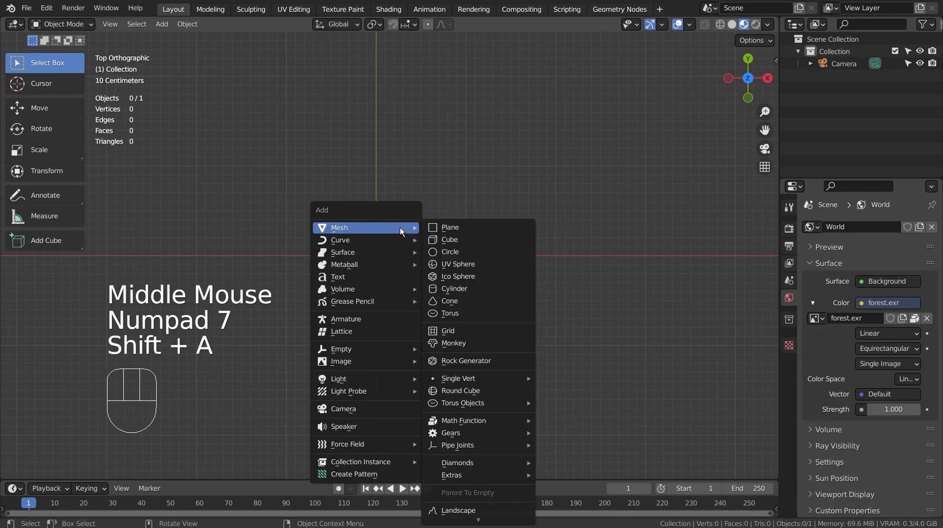
left_click(450, 227)
key("Tab")
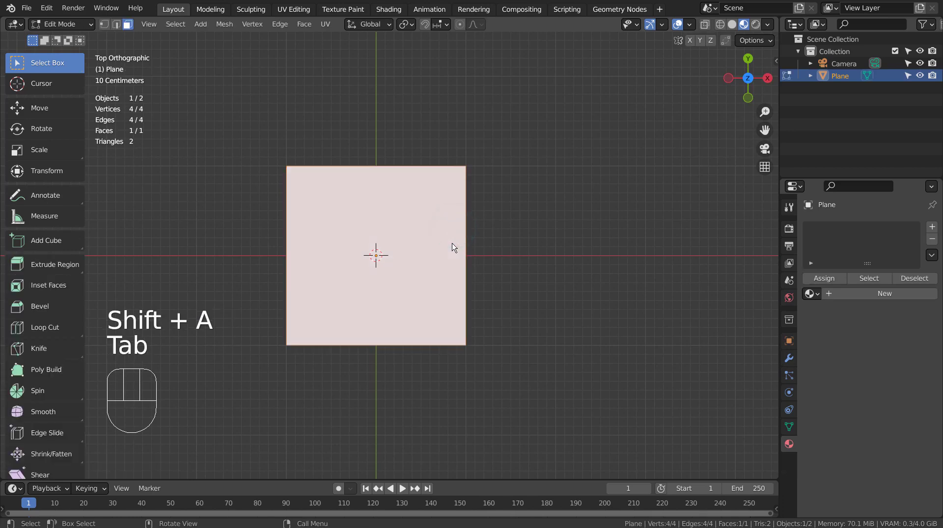
key("1")
key("m")
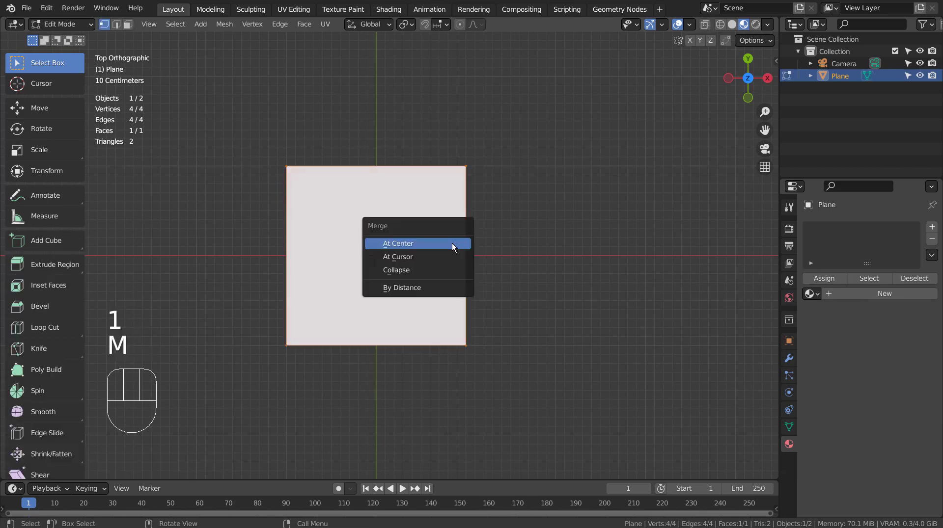
left_click(452, 243)
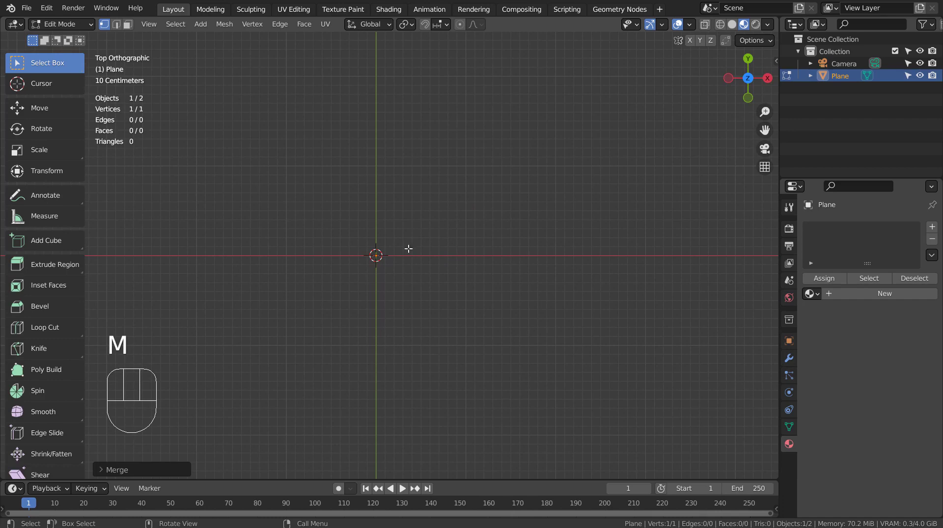
Extrude the vertex diagonally away from the origin between positive X and positive Y, about 2.2 m long
key("e")
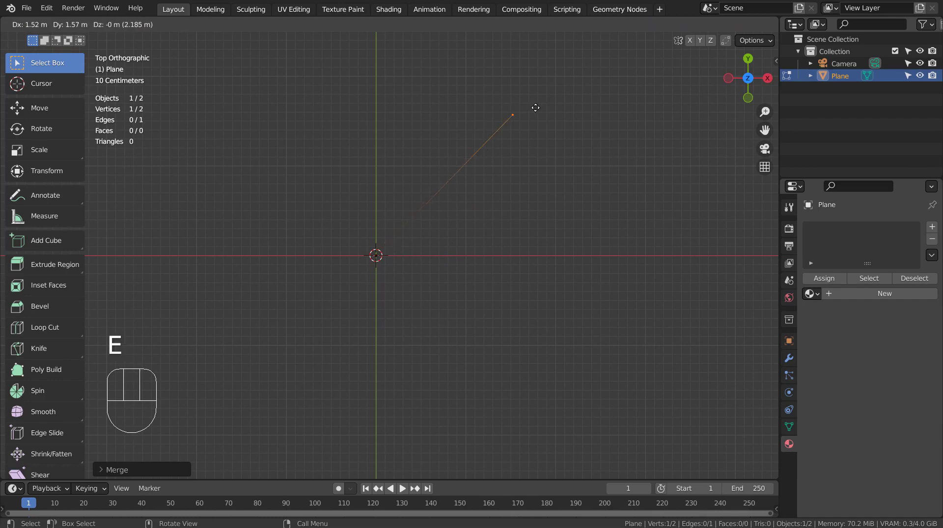
left_click(539, 104)
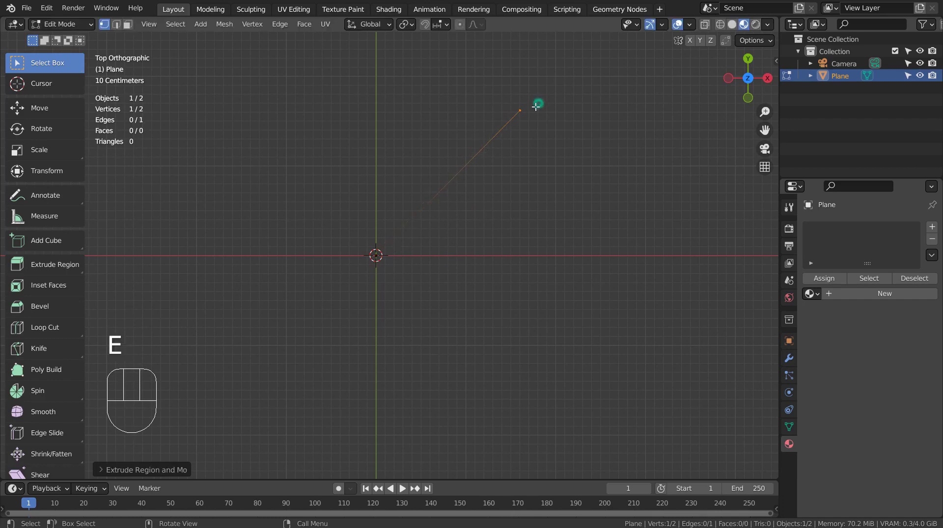
Extrude two more edges from the center vertex, one toward positive X and negative Y, one toward negative X and slightly negative Y
left_click(376, 255)
key("e")
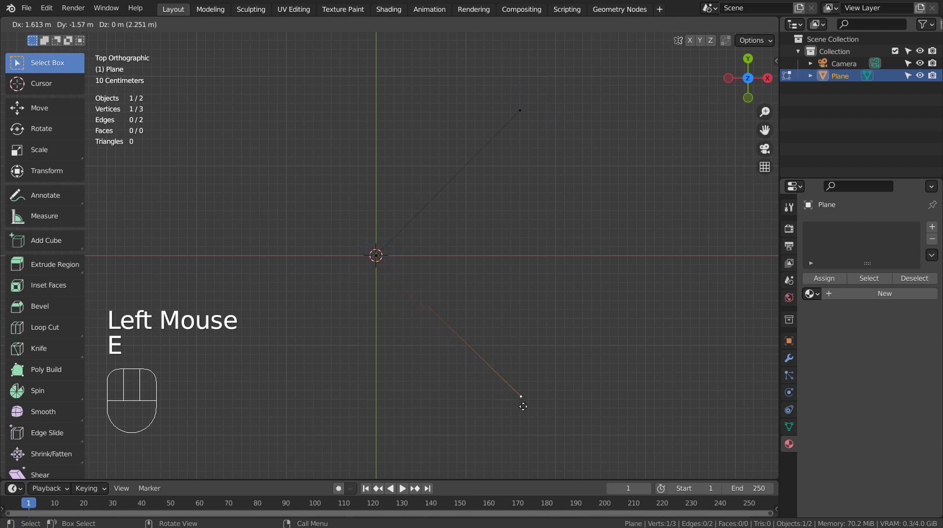
left_click(531, 411)
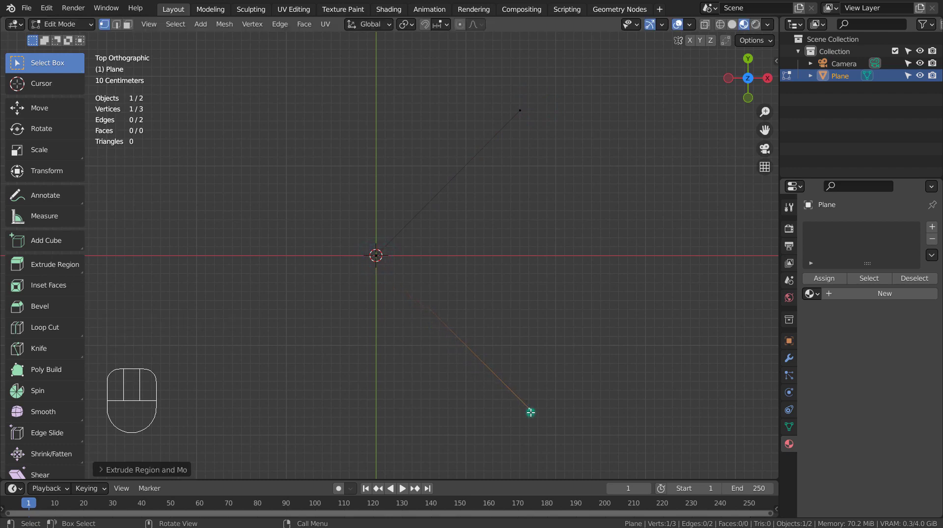
left_click(382, 254)
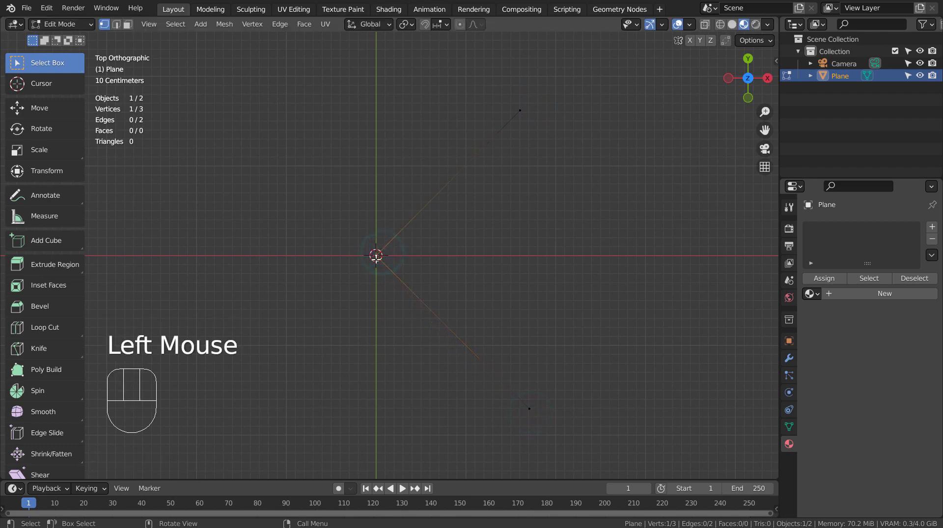
key("e")
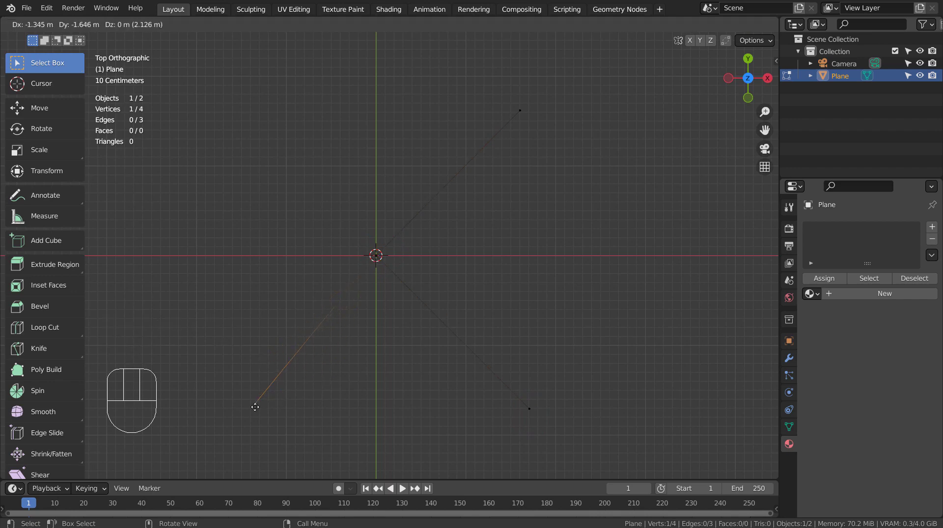
left_click(210, 317)
key("Tab")
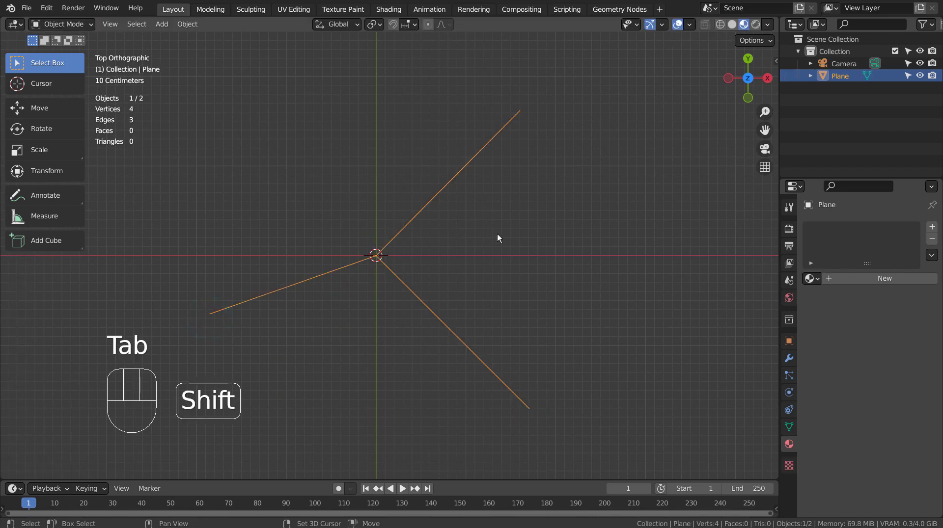
Add a mesh cylinder with default settings at the origin
key("shift+a")
mouse_move(497, 234)
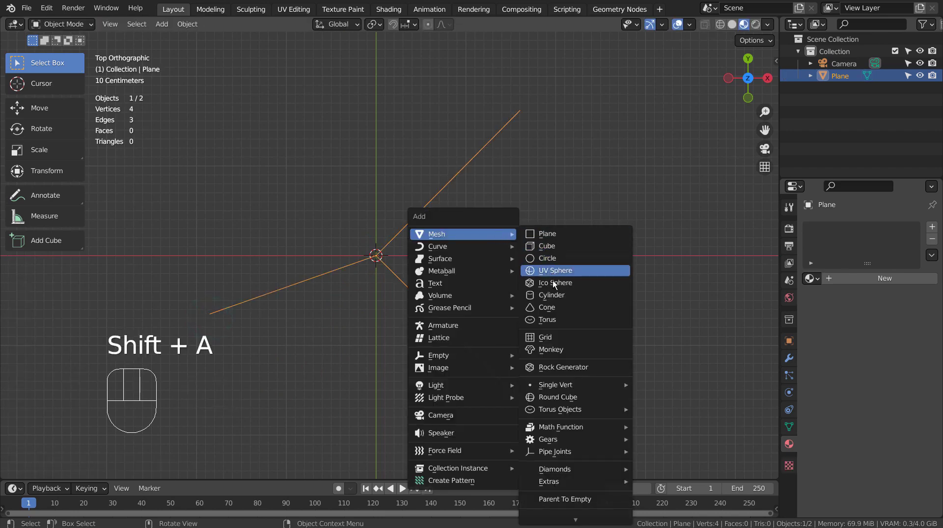
left_click(553, 295)
Move the three-edge line object straight up along Z so it sits above the cylinder's top face
left_click(481, 175)
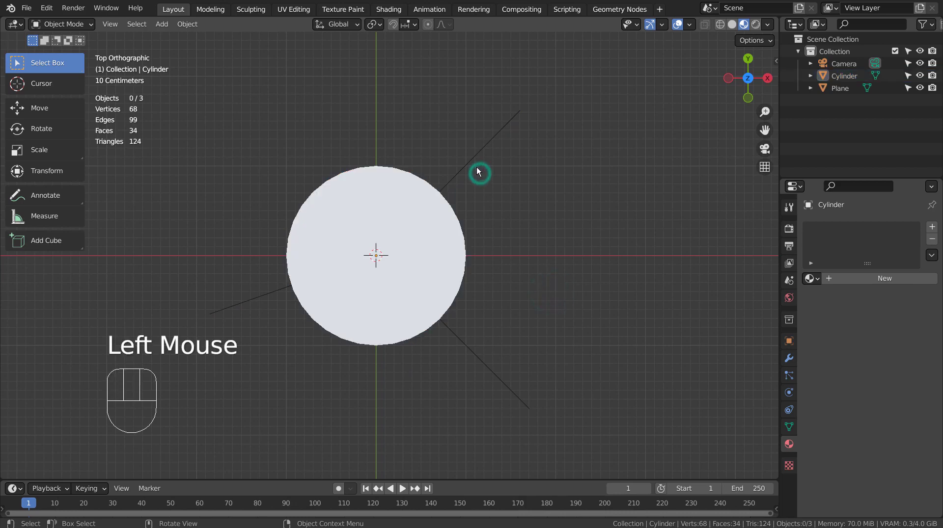
left_click(474, 172)
middle_click_drag(474, 172, 603, 295)
key("g")
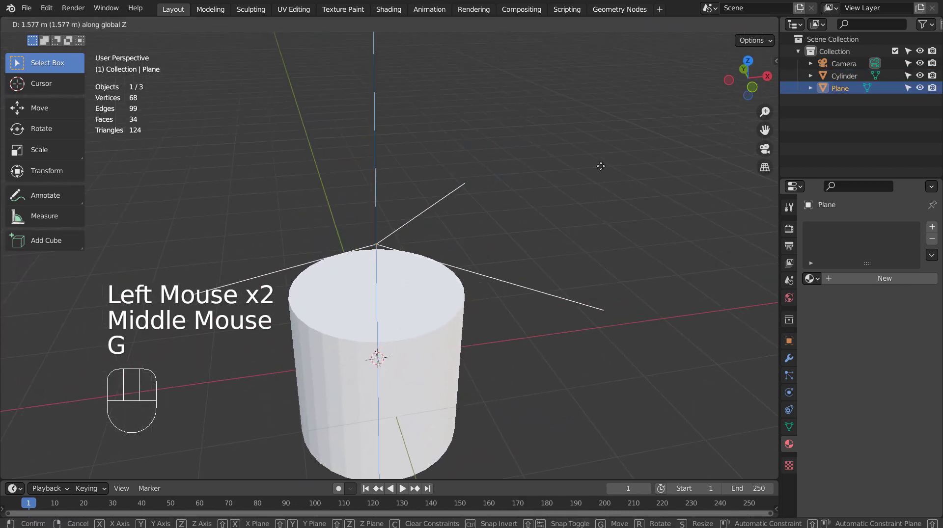
left_click(601, 155)
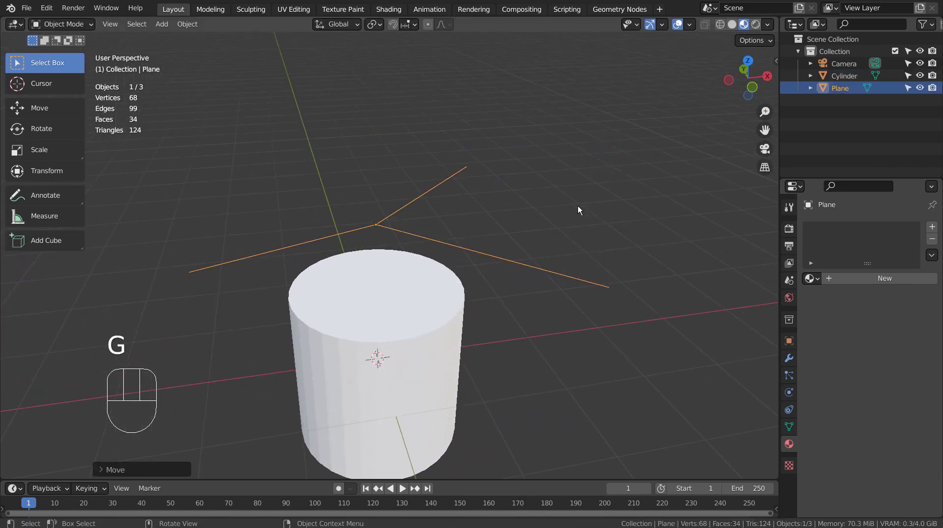
Convert the three-edge line object to a curve in the top view
key("KP_7")
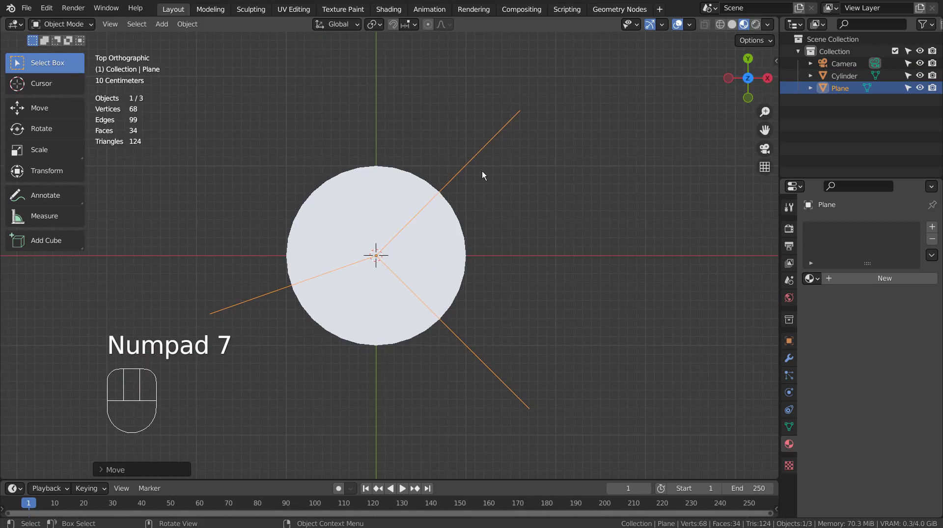
right_click(474, 154)
mouse_move(472, 151)
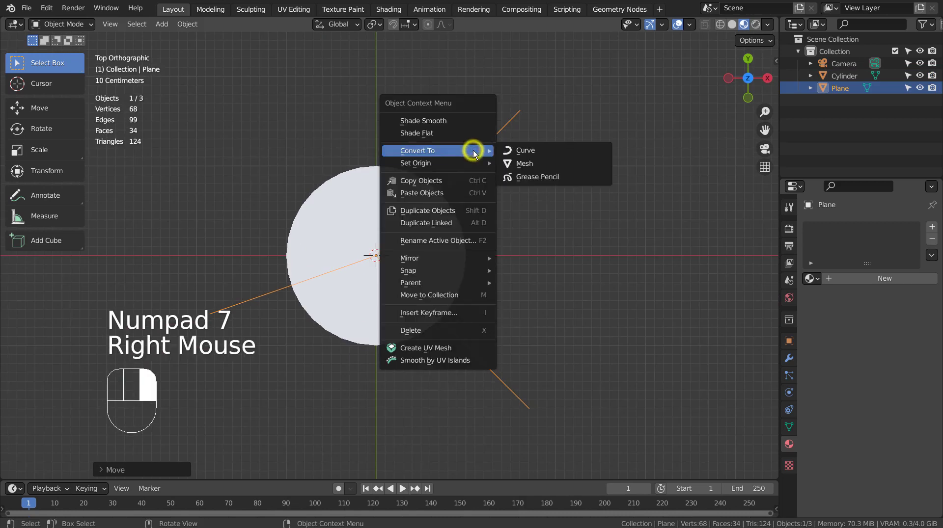
left_click(539, 154)
Cut the curve's three lines into the cylinder from the top view with Knife Project
left_click(452, 242, "shift")
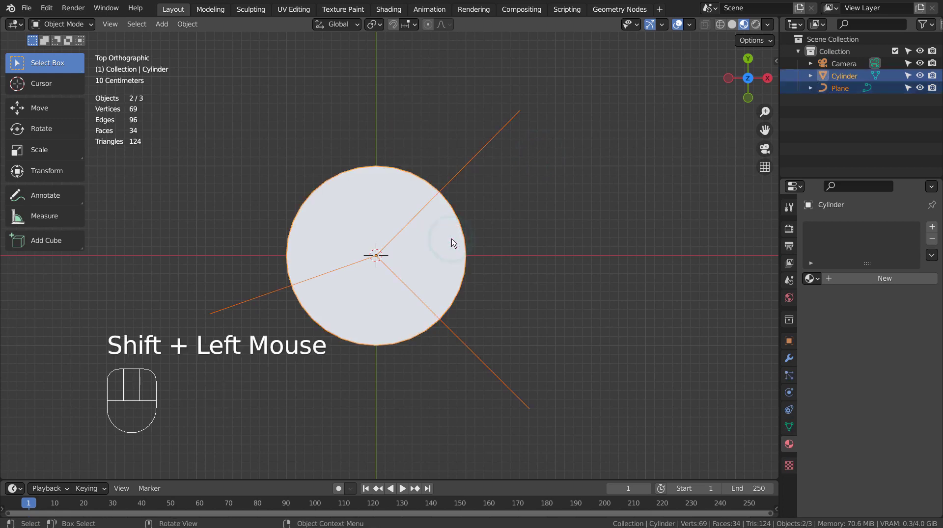
key("Tab")
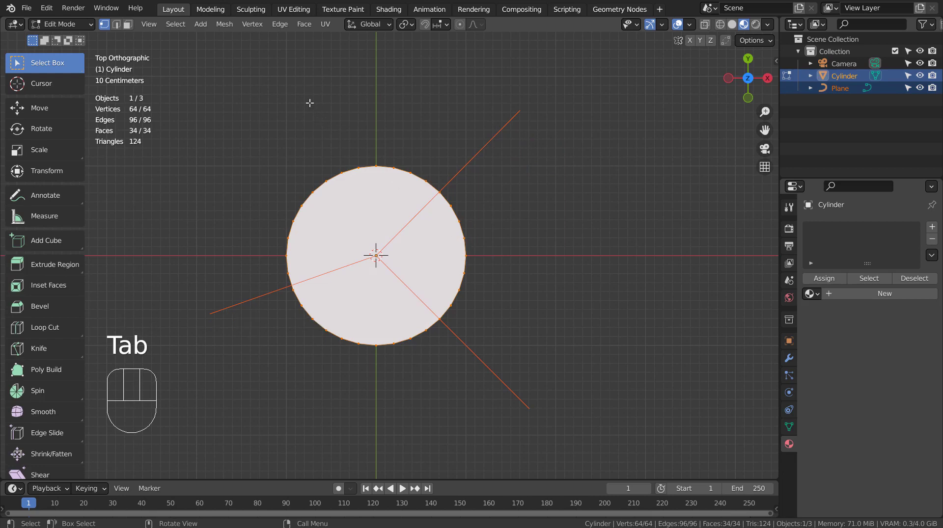
left_click(231, 24)
left_click(230, 23)
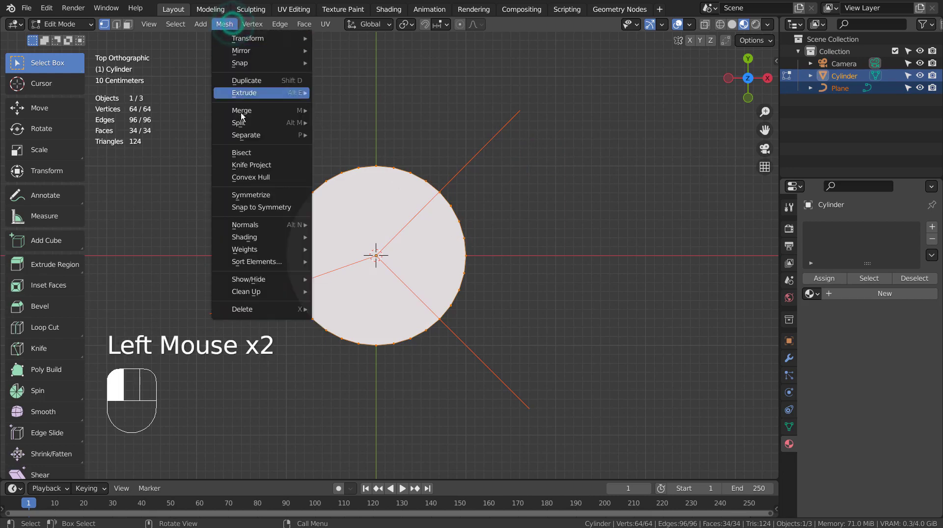
left_click(244, 162)
Extrude the top face of the slice facing positive X upward by about 0.19 m
middle_click_drag(457, 317, 497, 282)
key("3")
left_click(424, 309)
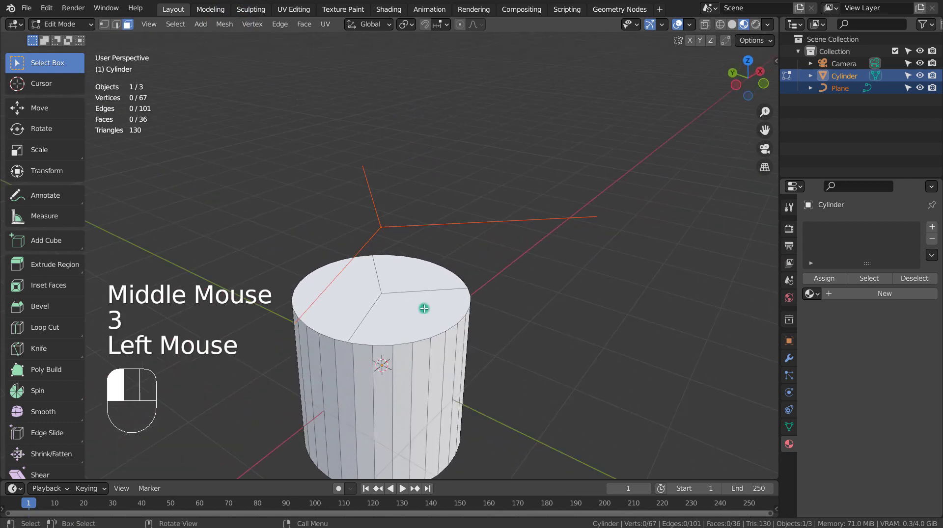
left_click(416, 284)
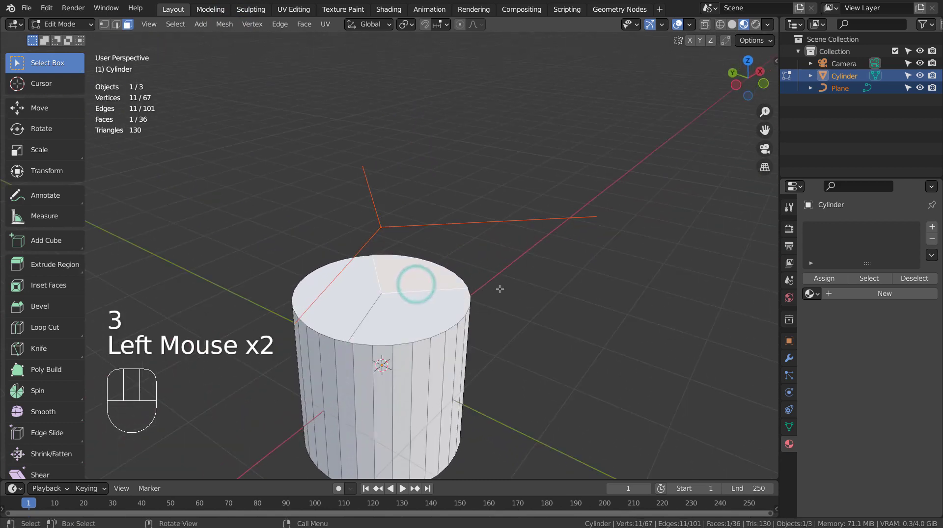
key("KP_1")
key("e")
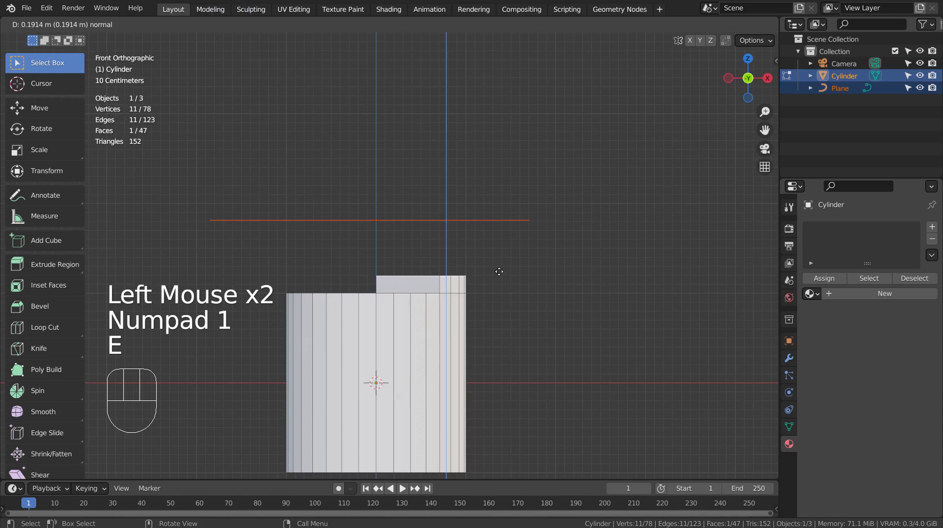
left_click(499, 271)
Extrude the top face of the slice on the negative X and positive Y side upward by about 0.37 m
middle_click_drag(551, 263, 496, 275)
left_click(368, 278)
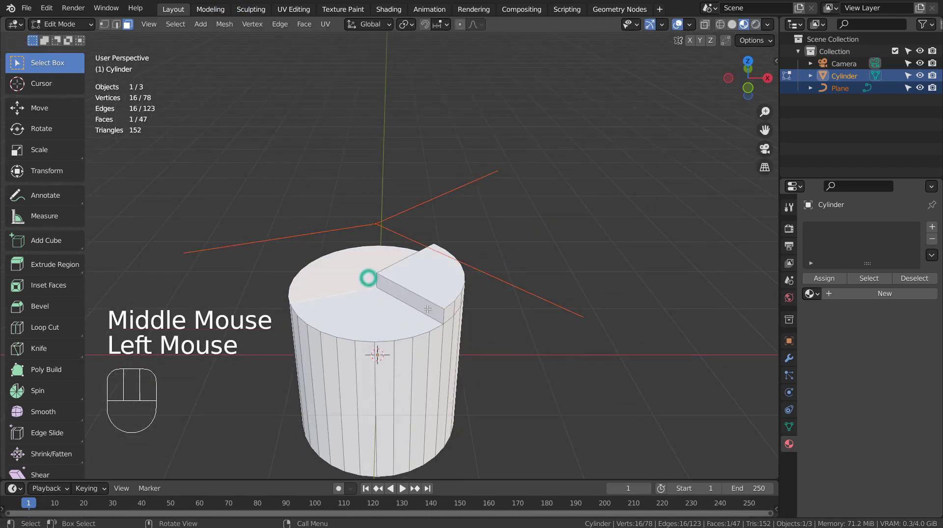
middle_click_drag(428, 309, 444, 301)
key("KP_1")
key("e")
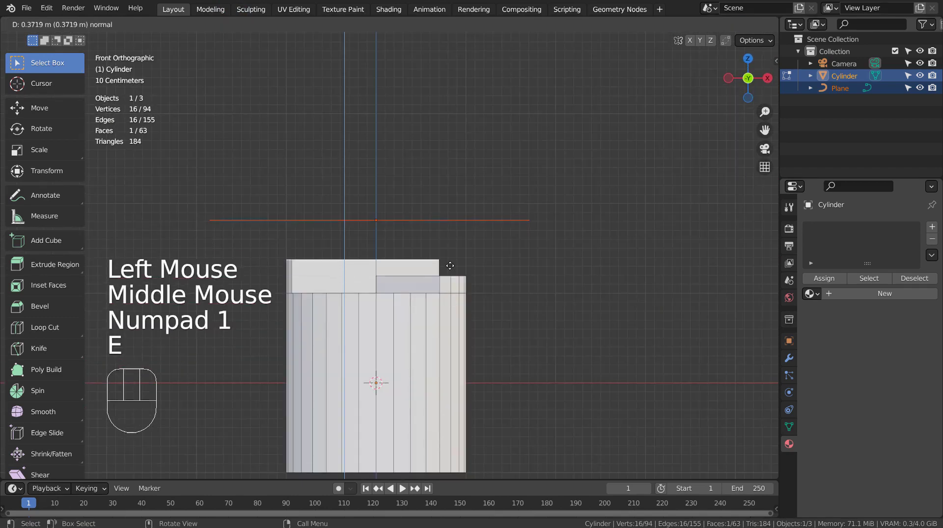
left_click(450, 265)
Delete the sliced cylinder and the projected curve from the scene in Object Mode
middle_click_drag(449, 263, 624, 297)
key("Tab")
key("b")
left_click_drag(374, 185, 445, 329)
key("x")
left_click(443, 329)
Add a Sector curve at the origin, set its end angle to 90, and return to Object Mode
key("KP_7")
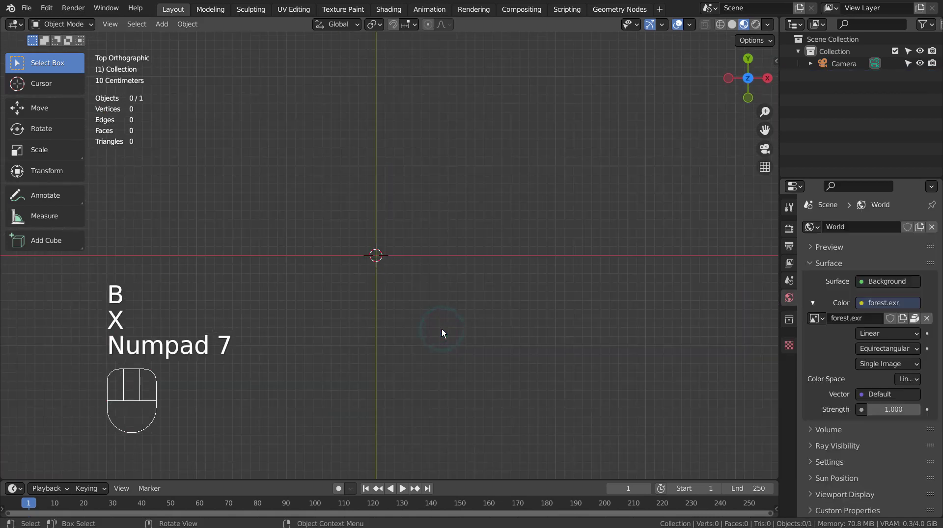
key("shift+a")
mouse_move(351, 207)
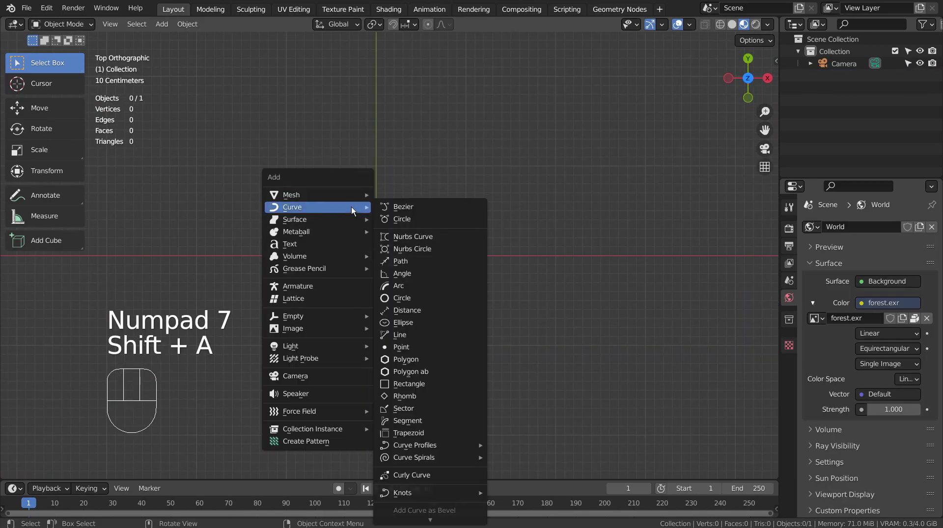
left_click(423, 408)
scroll(490, 290, "up", 4)
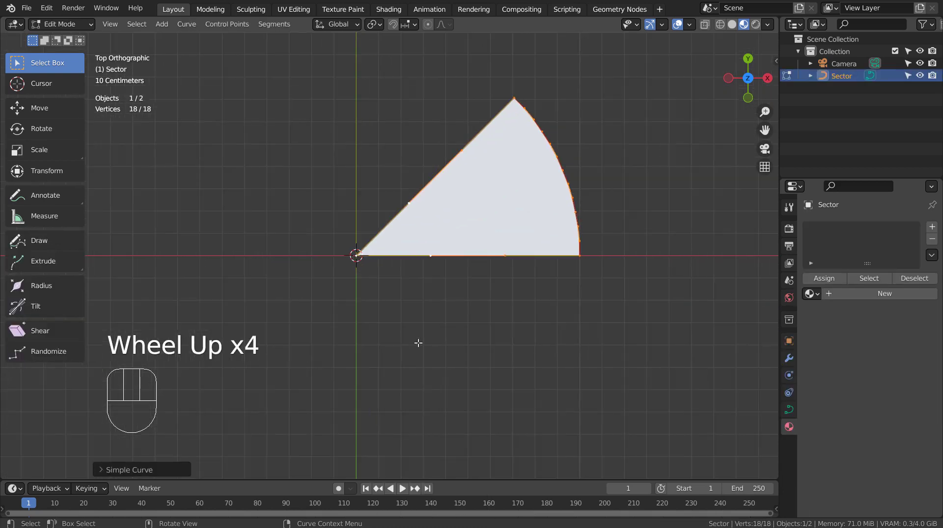
left_click(154, 474)
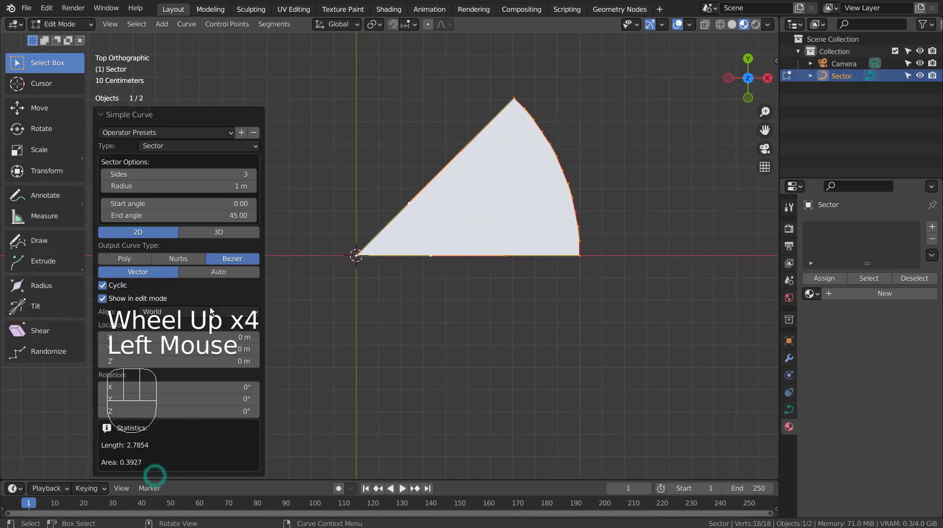
double_click(212, 215)
type("90")
key("Return")
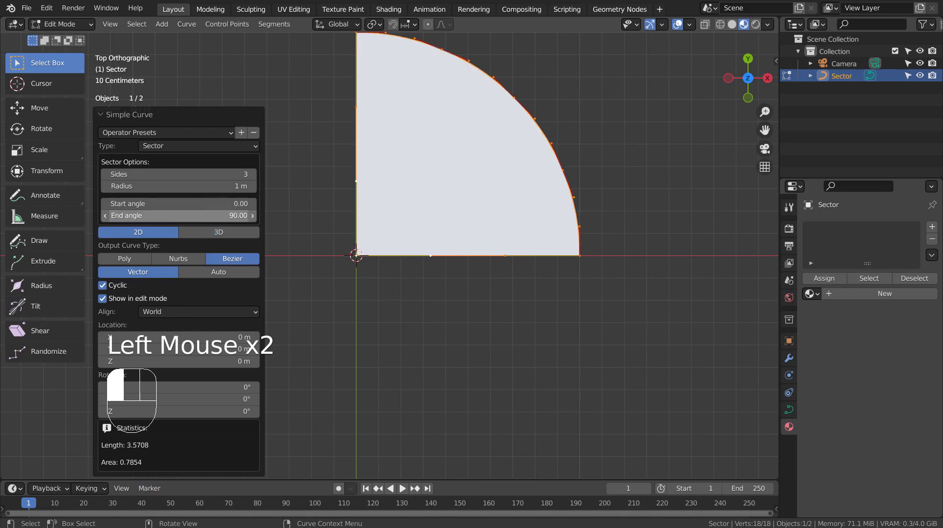
scroll(490, 280, "down", 2)
key("Tab")
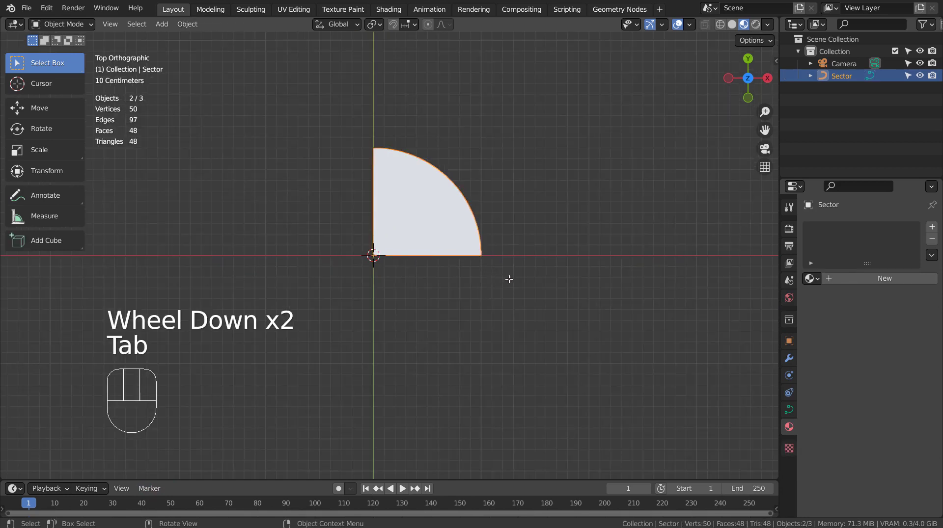
Duplicate the quarter sector and rotate the copy 90° clockwise in the top view using snapping
key("shift")
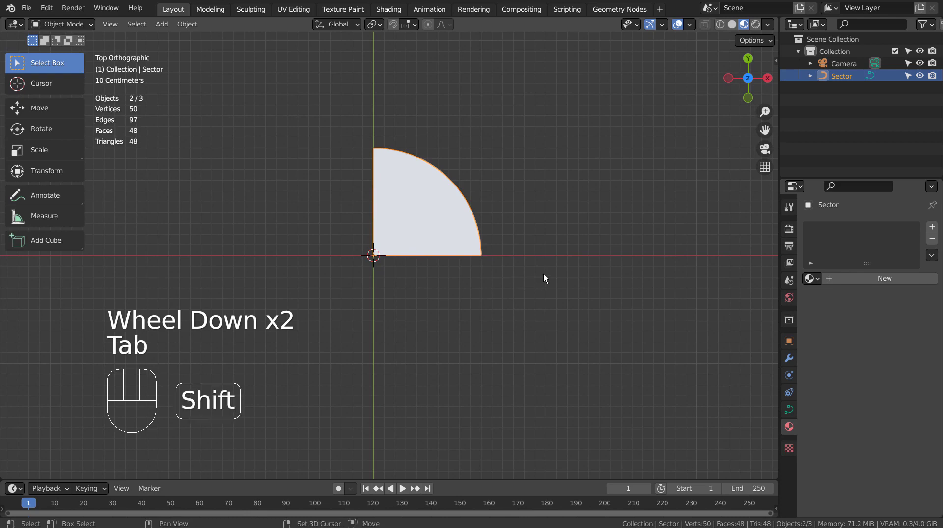
key("shift+d")
key("r")
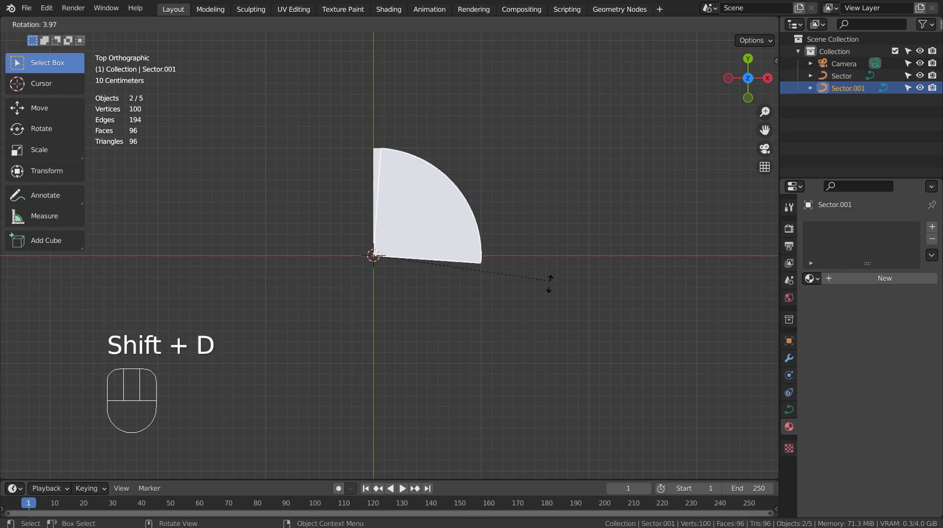
key("ctrl")
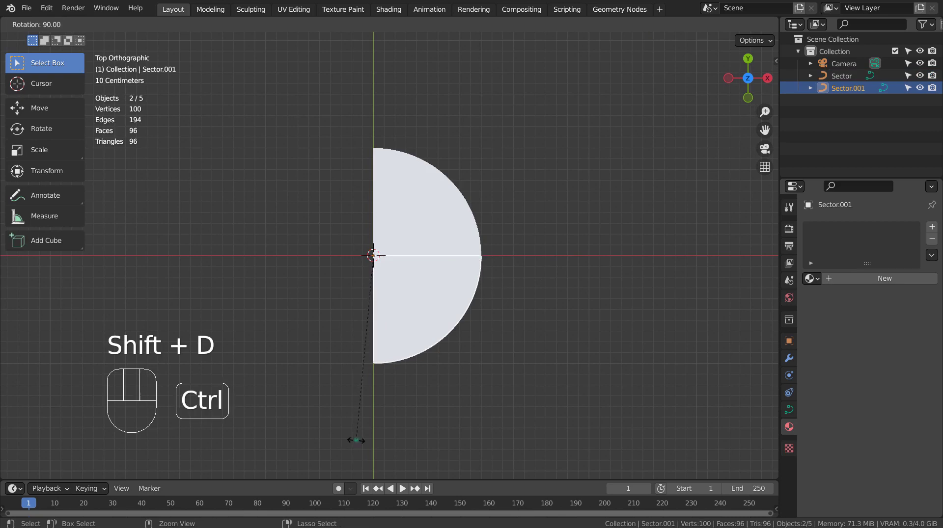
left_click(356, 440)
Add two more sector copies, each rotated a further 90° clockwise, to complete the full circle
key("shift+d")
key("r")
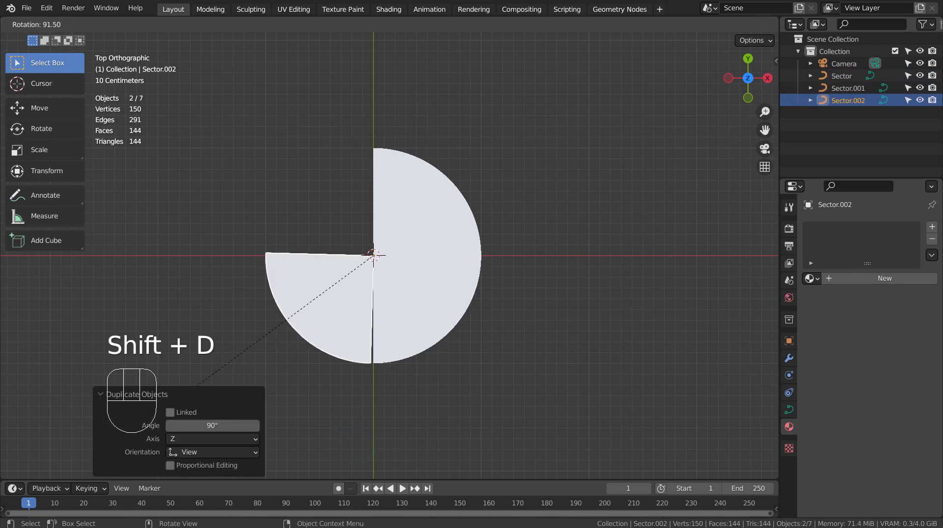
key("ctrl")
left_click(210, 381)
key("shift+d")
key("r")
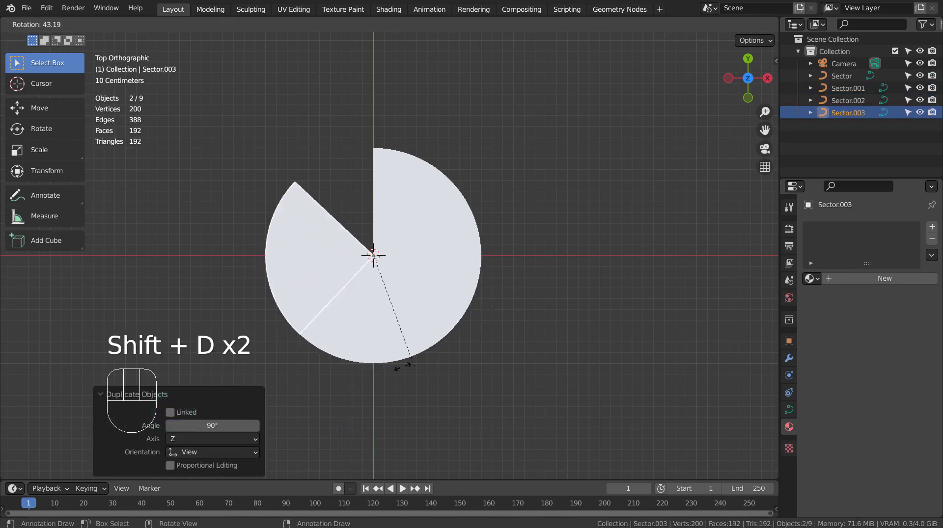
key("ctrl")
left_click(326, 348)
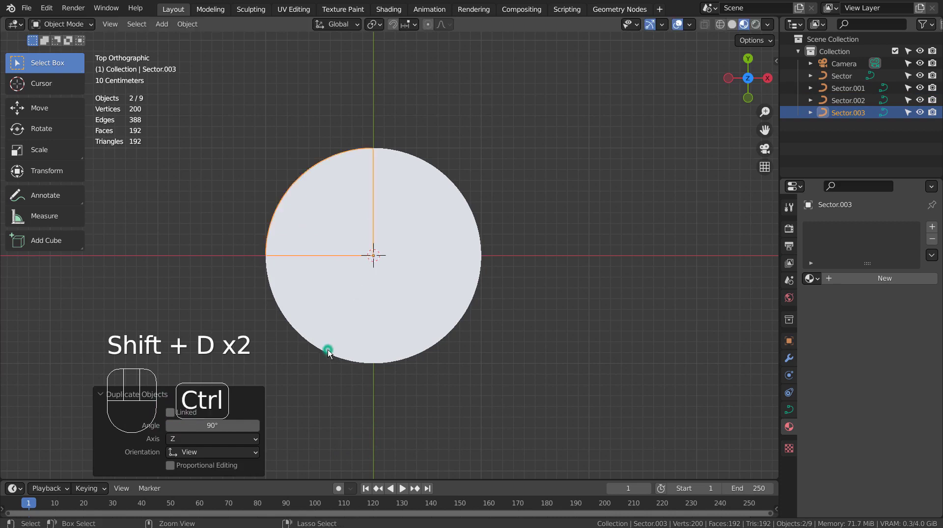
Select all four sector curves and convert them to meshes
key("Tab")
key("Tab")
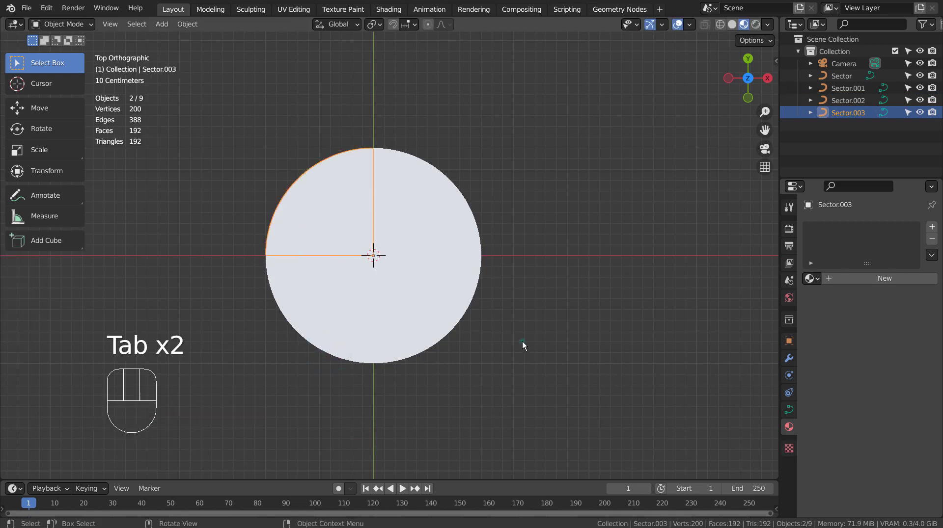
left_click(523, 346)
key("b")
left_click_drag(323, 236, 420, 297)
middle_click_drag(420, 296, 474, 292)
right_click(444, 301)
mouse_move(441, 301)
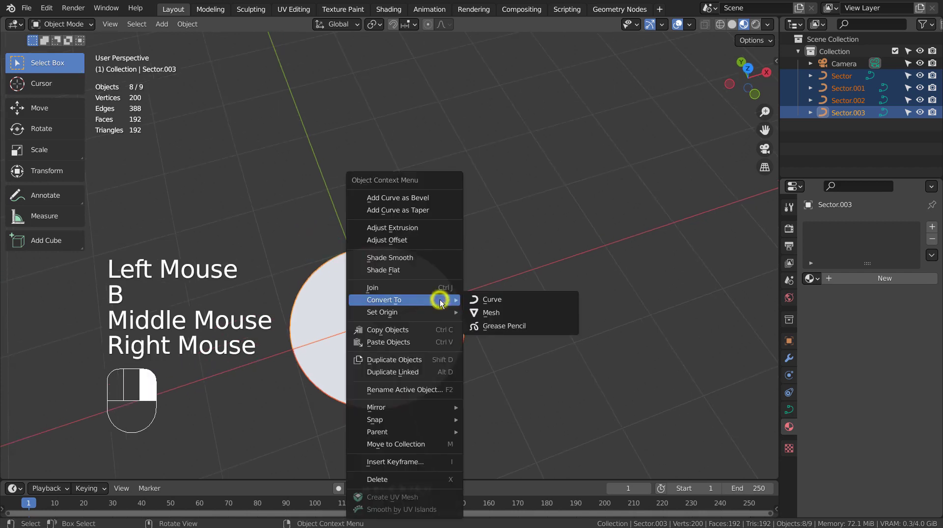
left_click(496, 313)
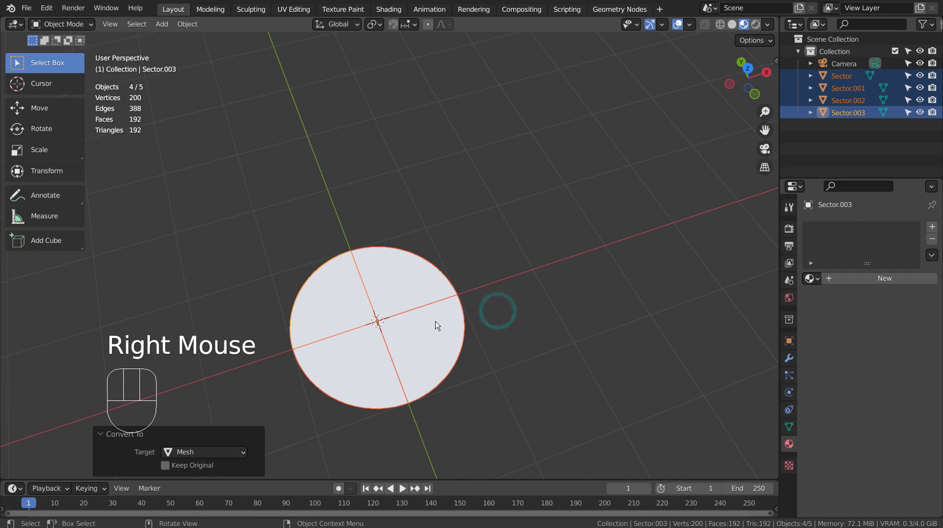
Set the converted sectors' mesh editing to face selection, then go back to Object Mode
key("Tab")
key("3")
key("Tab")
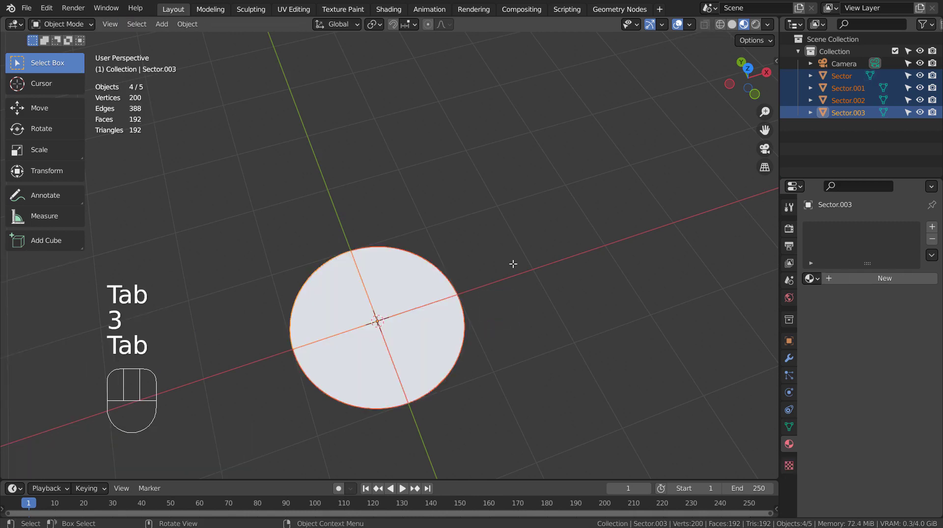
Extrude all faces of the quarter sector between the positive X and Y axes upward by about 0.21 m
left_click(511, 263)
left_click(395, 342)
left_click(394, 255)
left_click(400, 271)
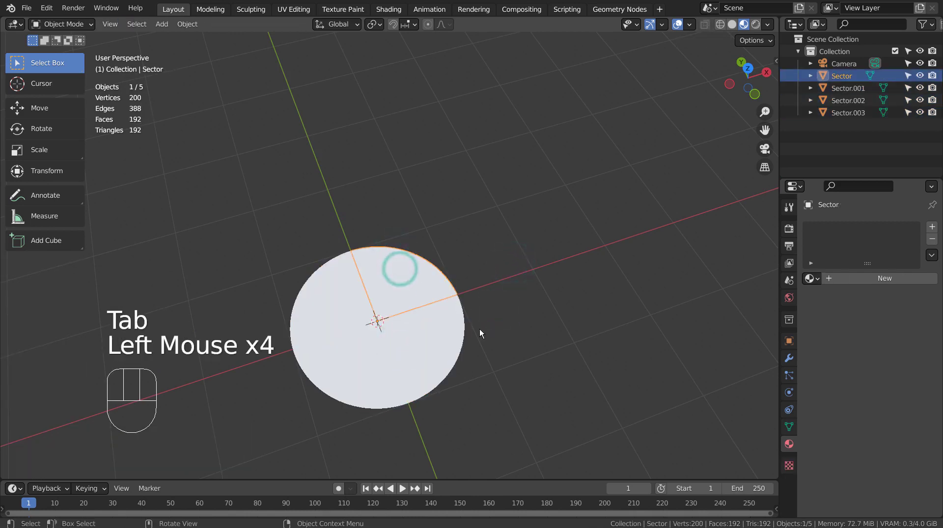
middle_click_drag(480, 329, 455, 259)
key("KP_1")
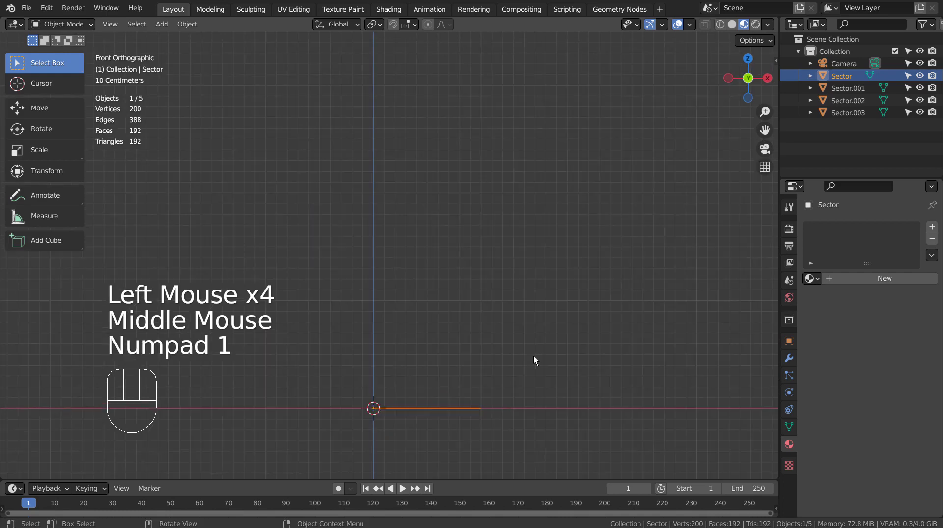
key("Tab")
key("e")
key("a")
key("e")
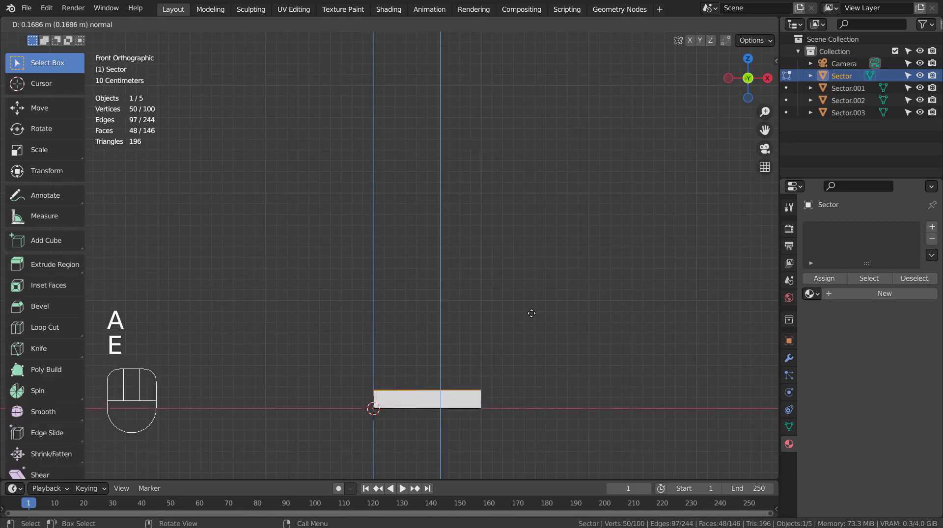
left_click(530, 308)
middle_click_drag(530, 308, 565, 350)
left_click(570, 344)
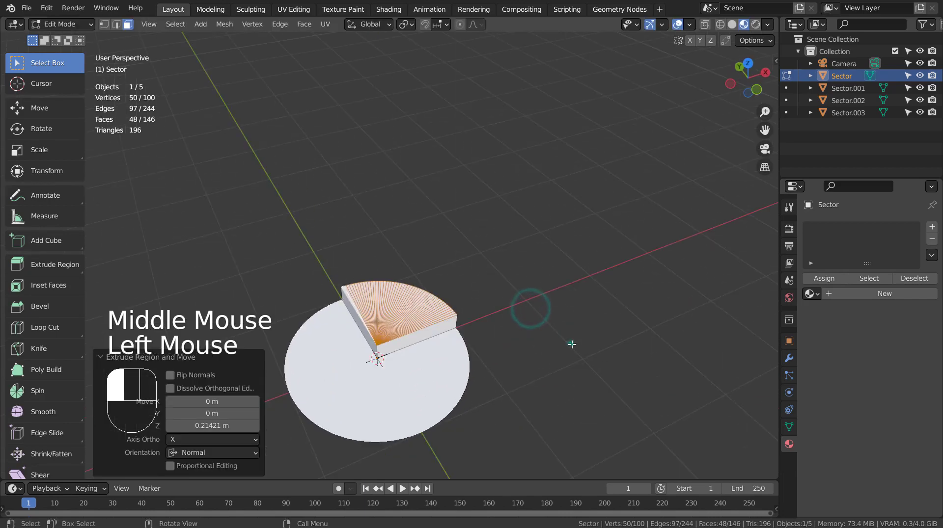
left_click(451, 367)
key("Tab")
Extrude all faces of the adjacent flat sector, Sector.001, upward by about 0.4 m in the front view
left_click(452, 368)
key("Tab")
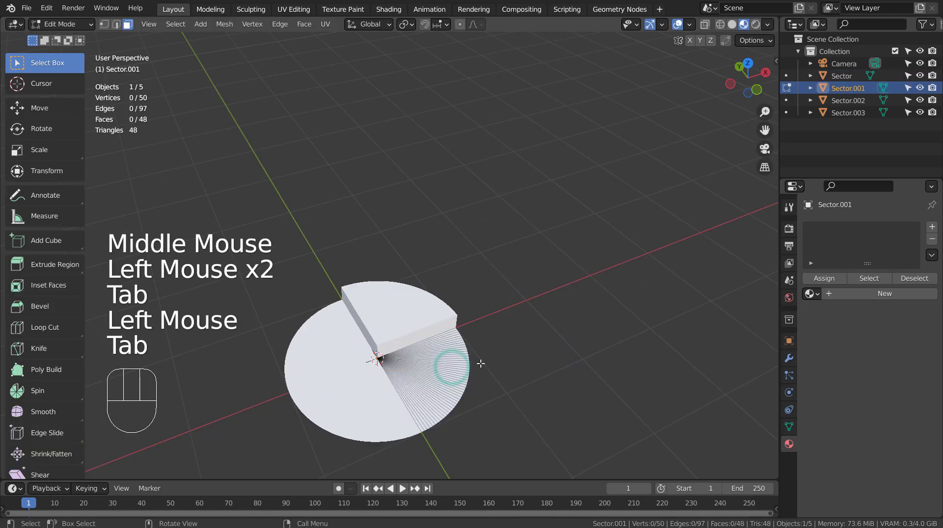
key("a")
key("KP_1")
key("e")
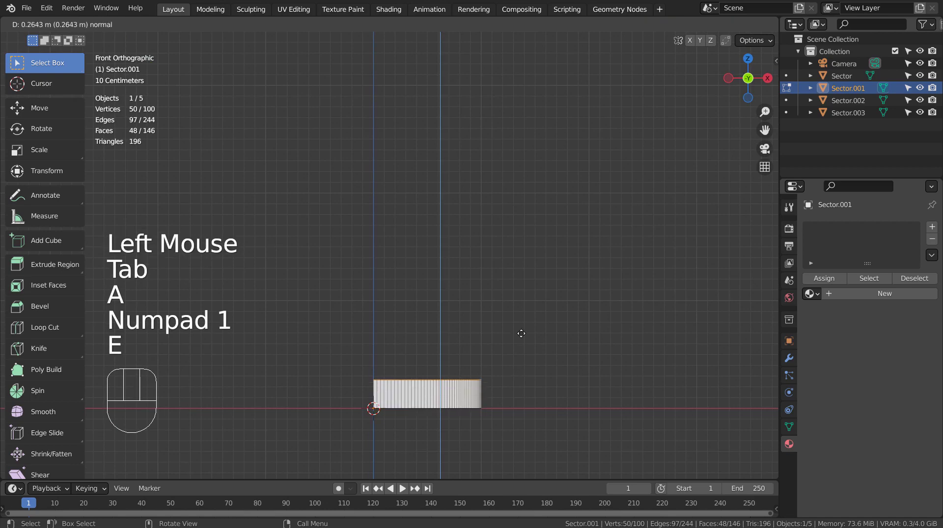
left_click(519, 329)
key("Tab")
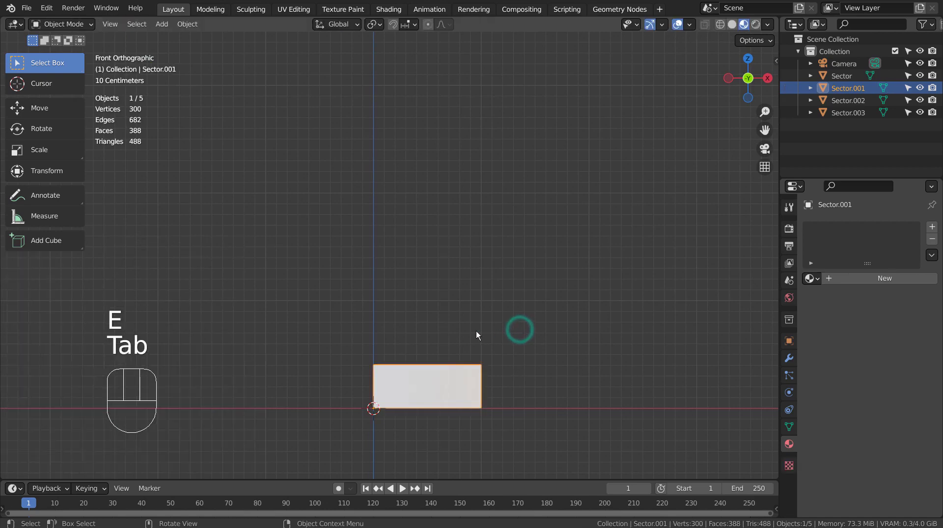
Extrude all faces of the flat sector Sector.002 upward by about 0.6 m, higher than Sector.001
middle_click_drag(476, 331, 408, 403)
left_click(398, 406)
key("Tab")
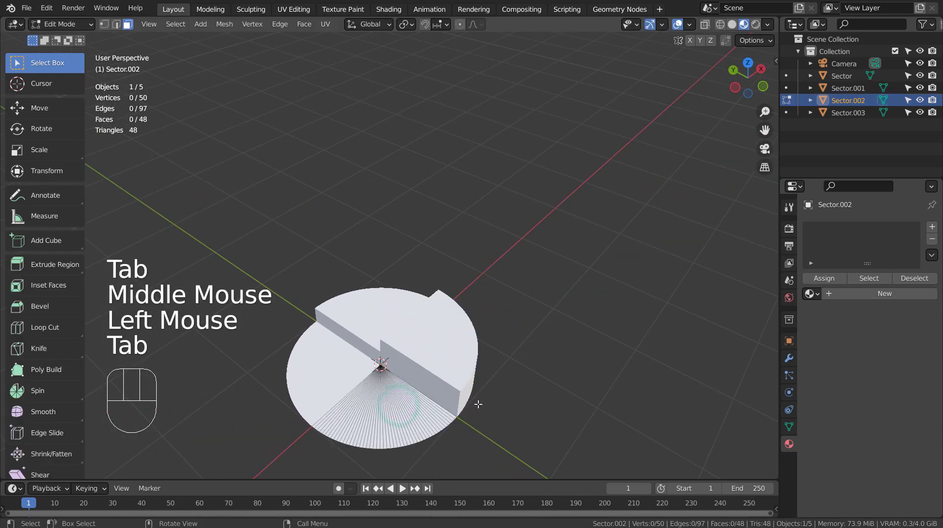
key("a")
key("KP_1")
key("e")
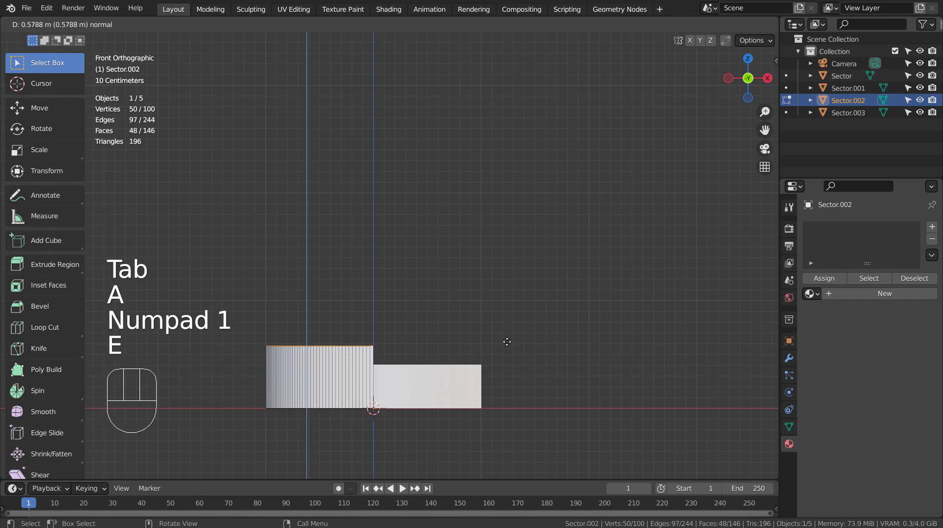
left_click(505, 341)
key("Tab")
Extrude all faces of the last flat sector, Sector.003, upward by about 0.82 m as the tallest slice
middle_click_drag(505, 340, 400, 385)
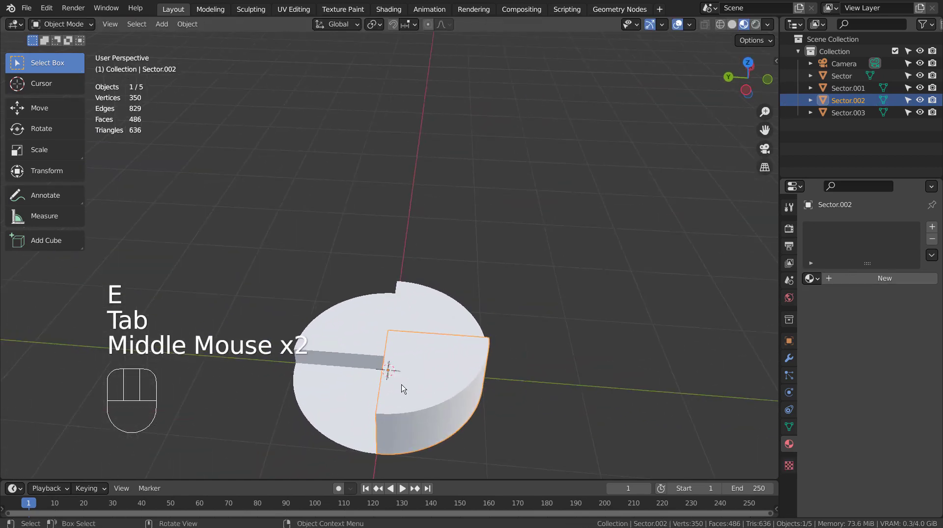
left_click(371, 389)
key("Tab")
key("KP_1")
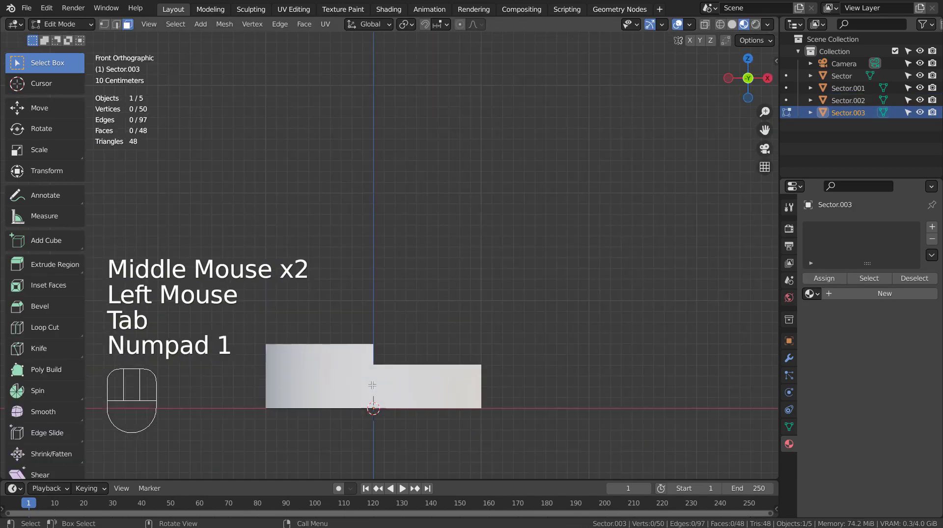
key("a")
key("e")
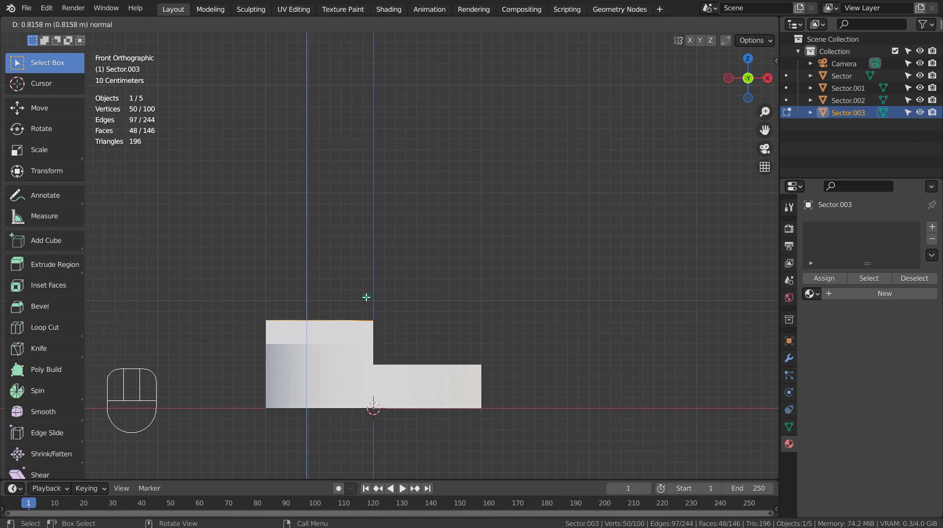
left_click(365, 297)
key("Tab")
Give the tallest slice a new material with a pinkish-red base color
middle_click_drag(366, 297, 586, 329)
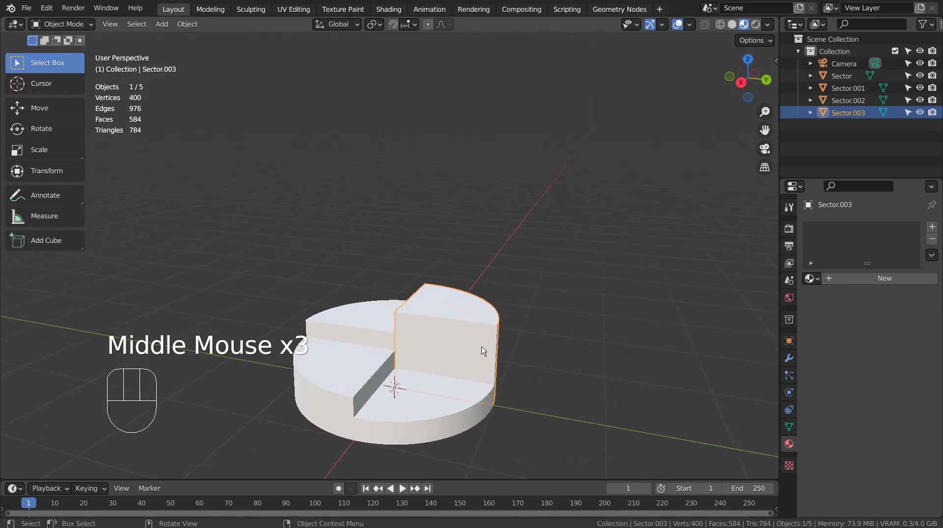
left_click(907, 283)
left_click(905, 280)
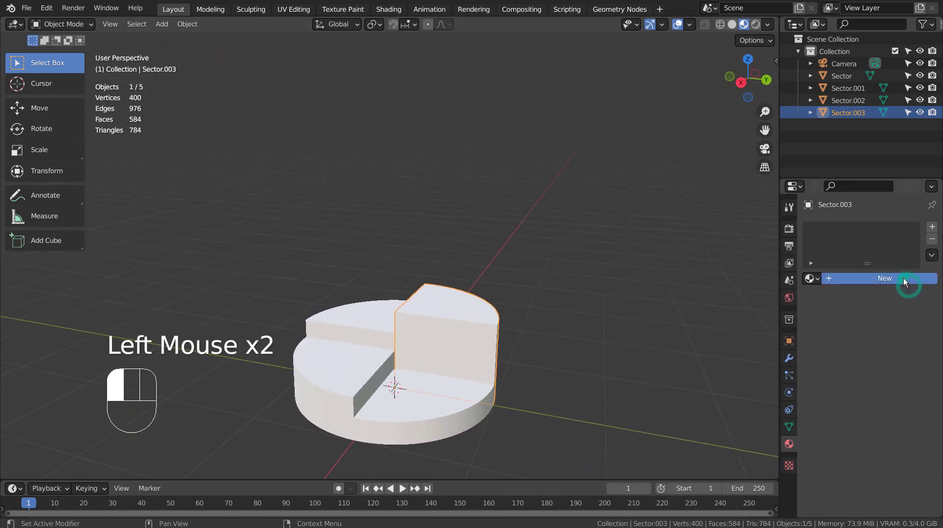
left_click(898, 384)
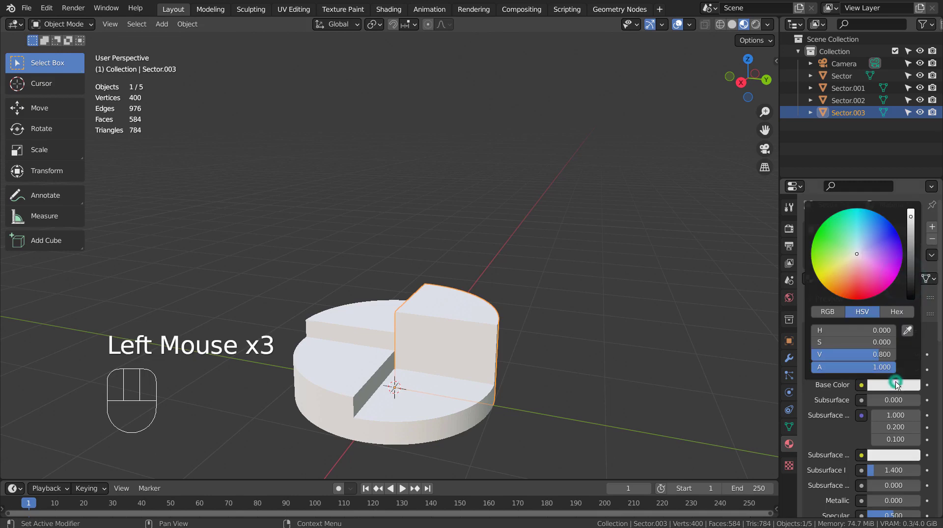
left_click(864, 286)
Give the lowest slice a new material with a bright green base color
left_click(447, 400)
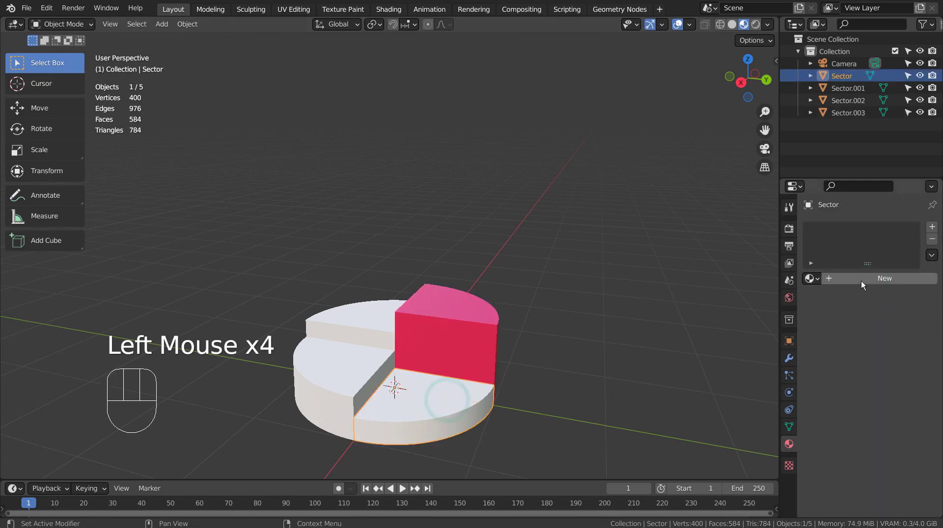
left_click(861, 282)
left_click(883, 385)
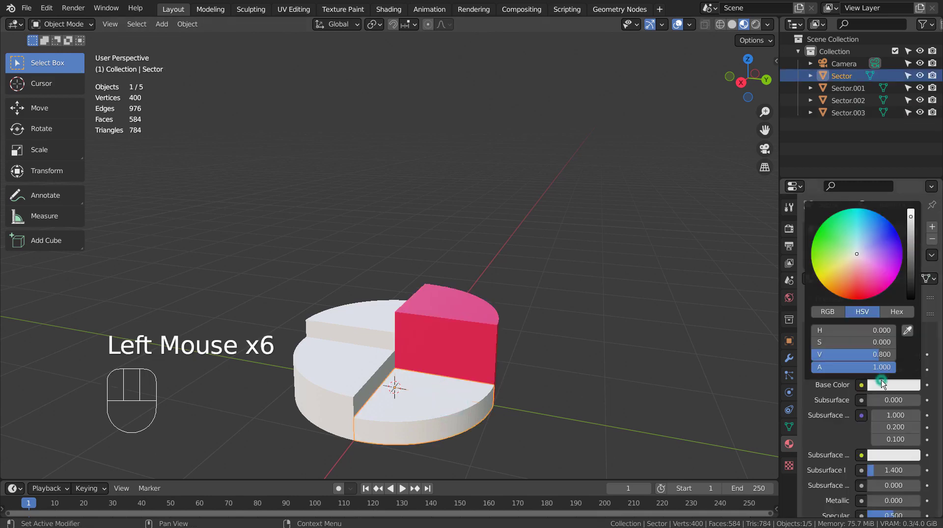
left_click(838, 256)
Give the second-lowest slice, Sector.001, a new material with a blue base color
left_click(359, 375)
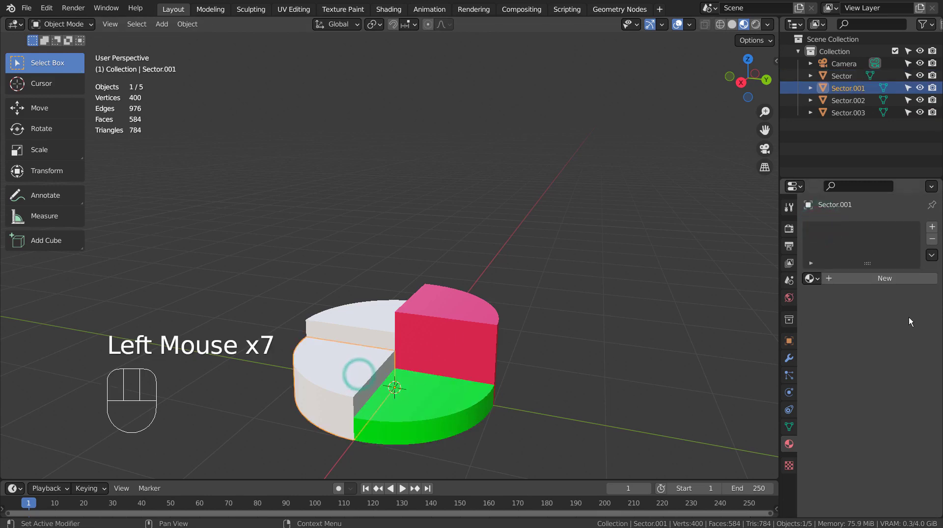
left_click(891, 278)
left_click(890, 385)
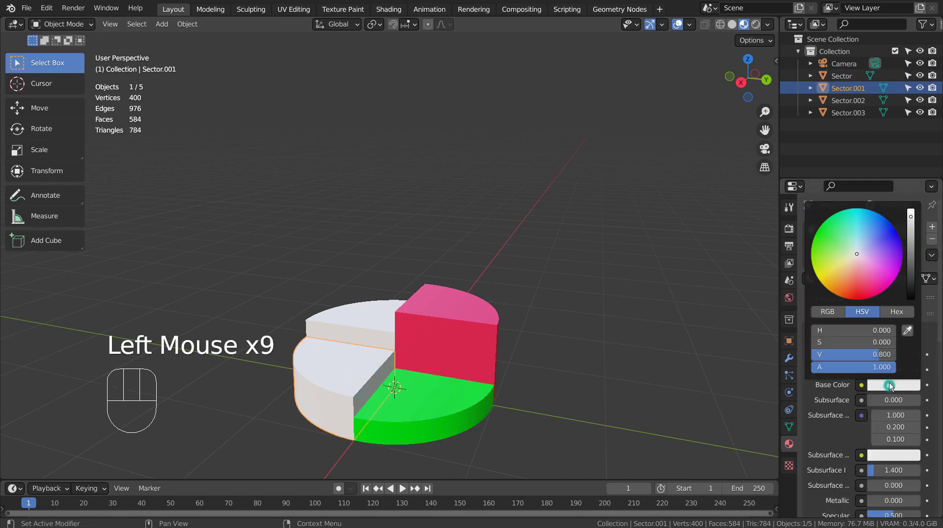
left_click(882, 220)
Give the remaining white slice, Sector.002, a new material with a yellow base color and deselect everything
left_click(374, 319)
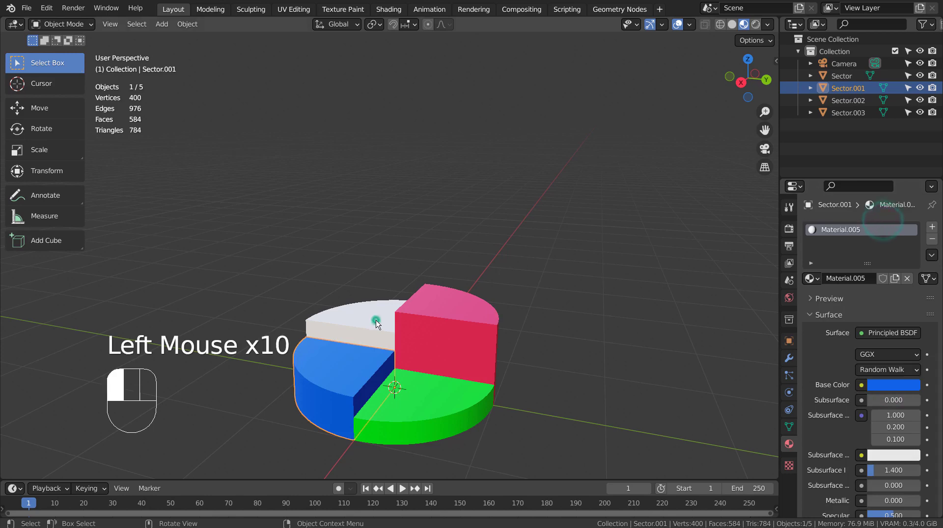
left_click(892, 278)
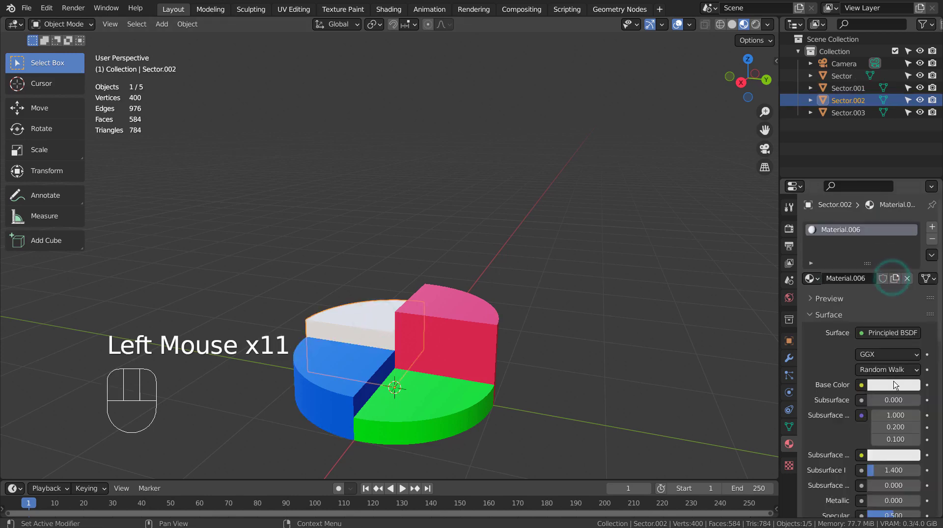
left_click(893, 385)
left_click(820, 281)
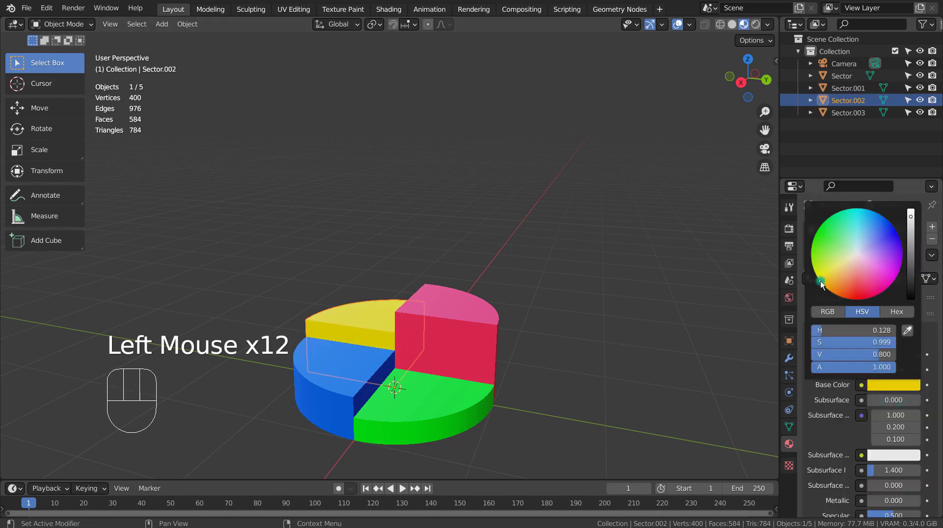
left_click(574, 321)
Examine the four-colored 3D pie chart from different angles and distances
middle_click_drag(556, 340, 515, 352)
scroll(514, 393, "up", 2)
middle_click_drag(514, 393, 583, 377)
scroll(558, 386, "down", 1)
scroll(504, 376, "down", 2)
key("shift")
scroll(535, 399, "up", 3)
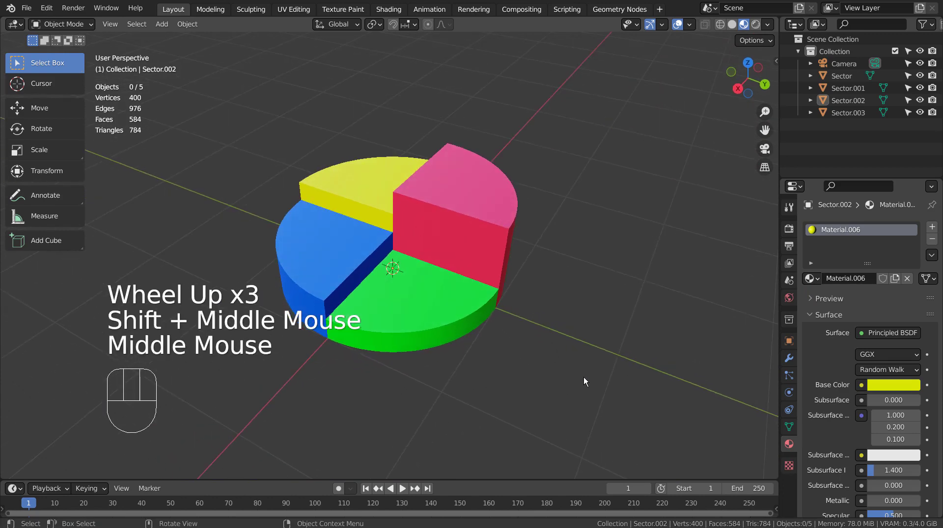
scroll(584, 378, "up", 2)
middle_click_drag(638, 364, 647, 381, "shift")
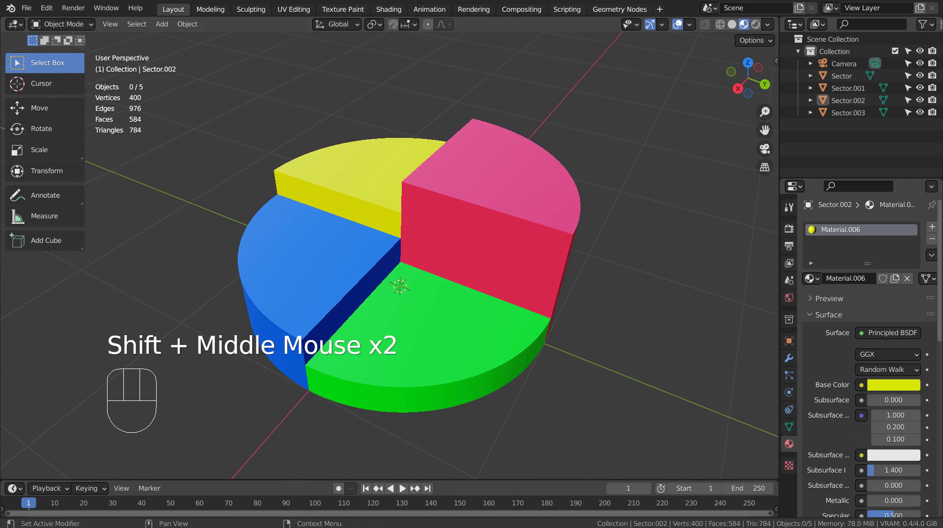